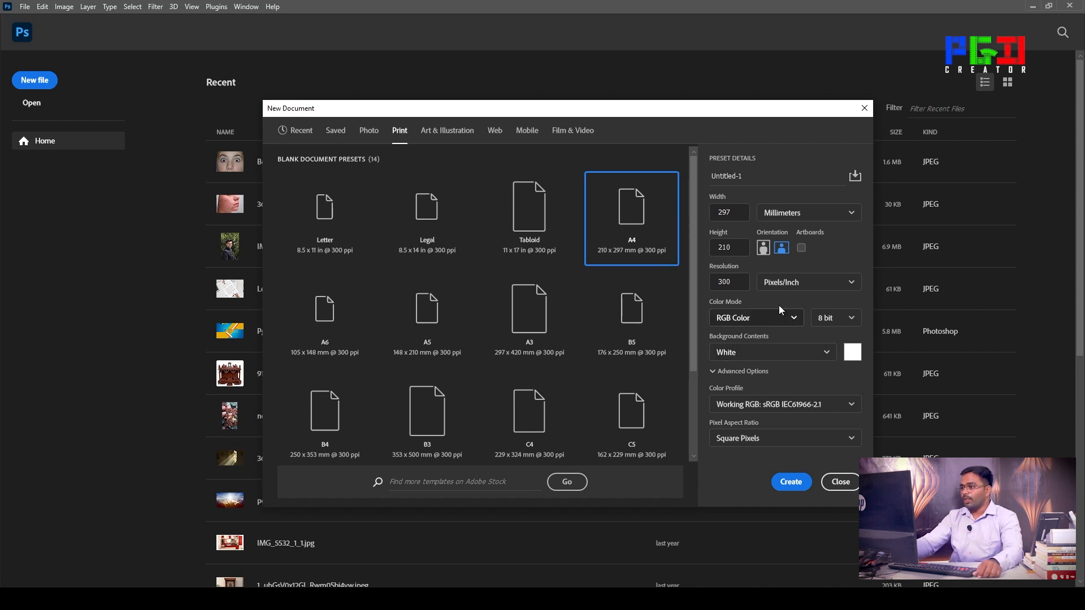
- Create an A4 landscape document of 297 × 210 mm at 300 pixels/inch in RGB Color with a white background
click(735, 285)
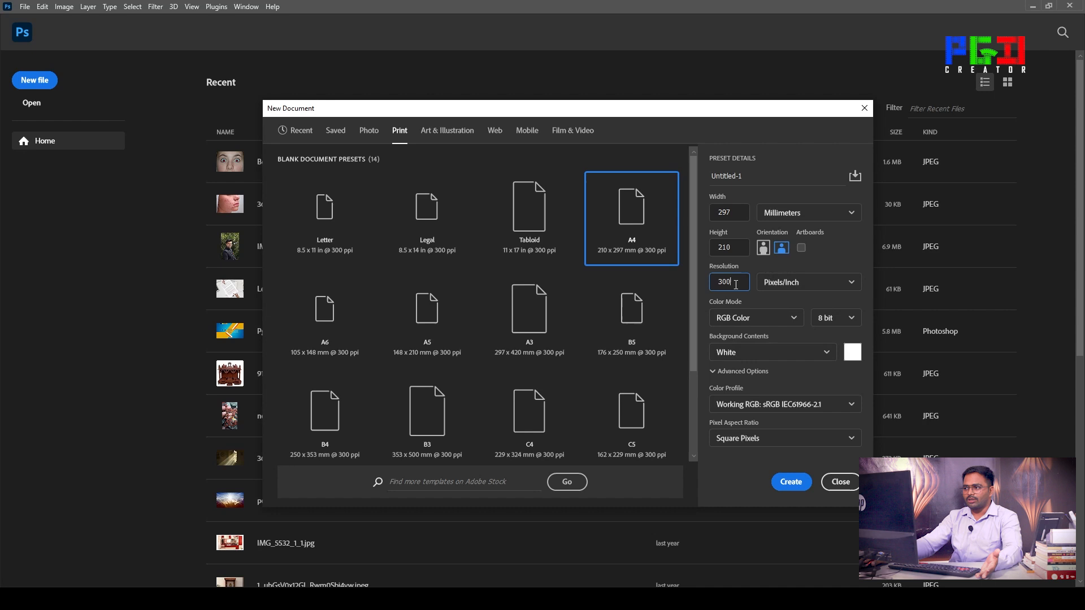
click(761, 320)
click(761, 320)
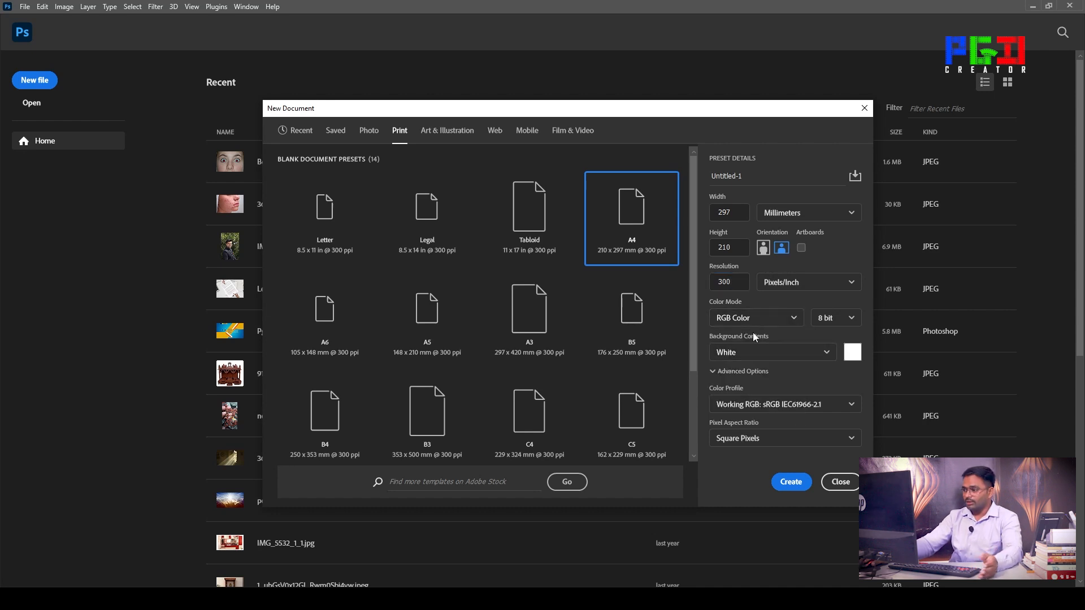
click(791, 482)
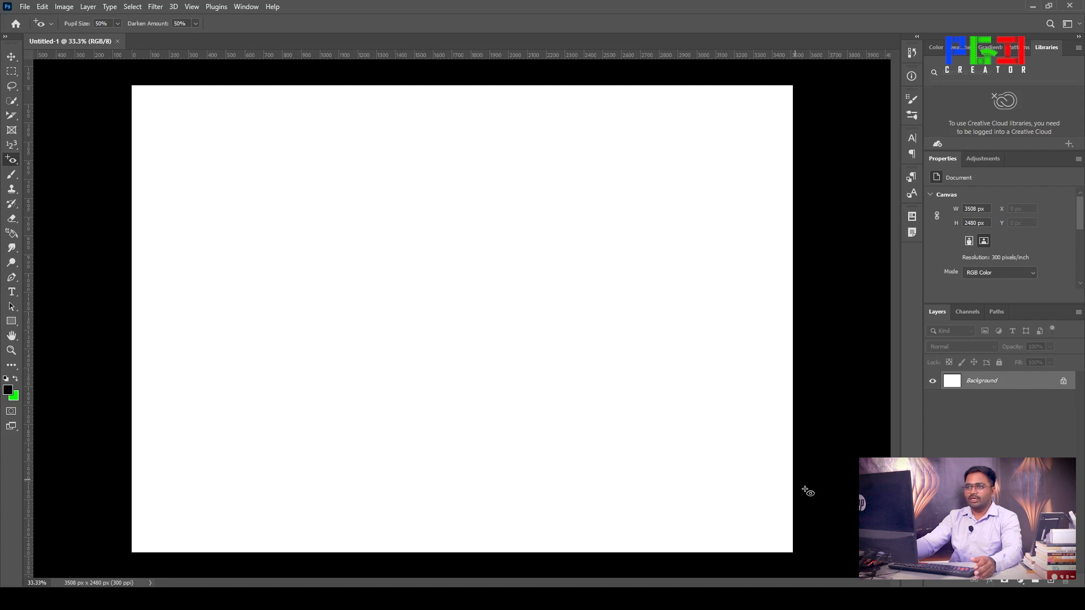
- Unlock the Background layer and activate the Brush tool
click(12, 56)
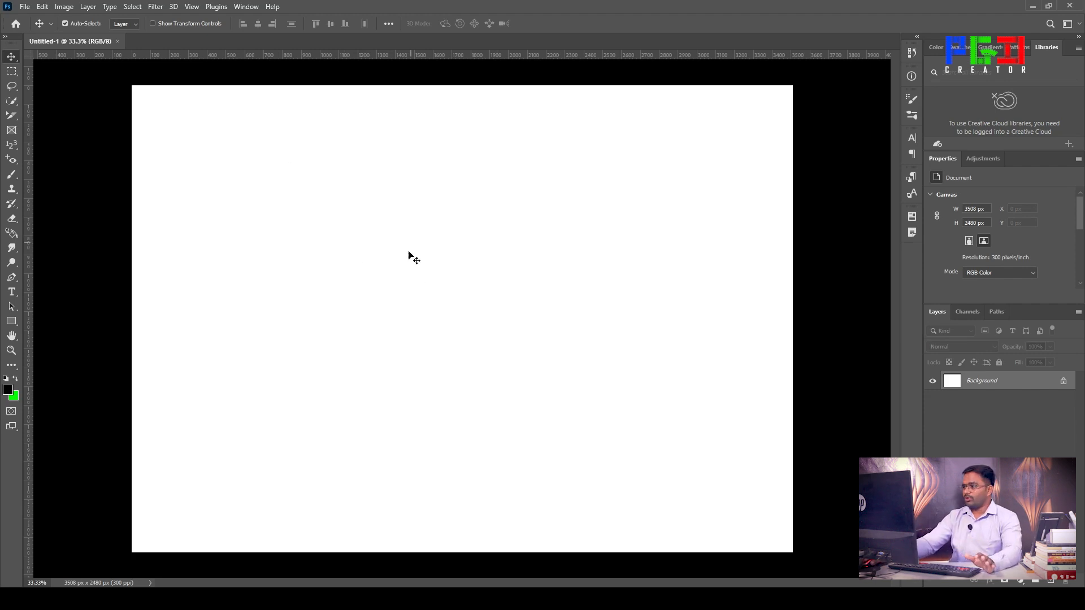
click(1062, 382)
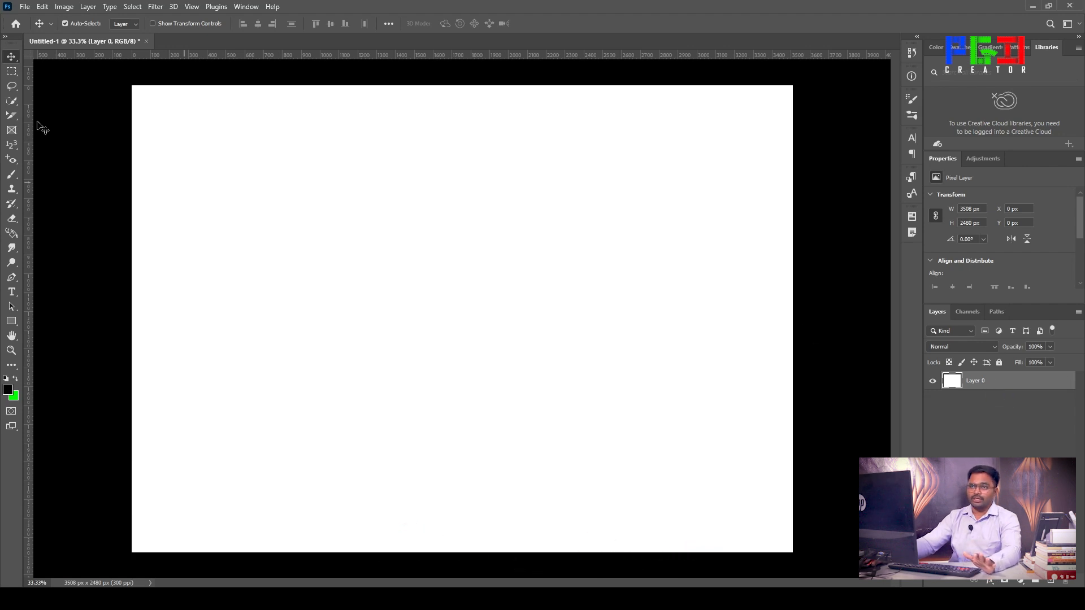
click(12, 175)
right_click(12, 176)
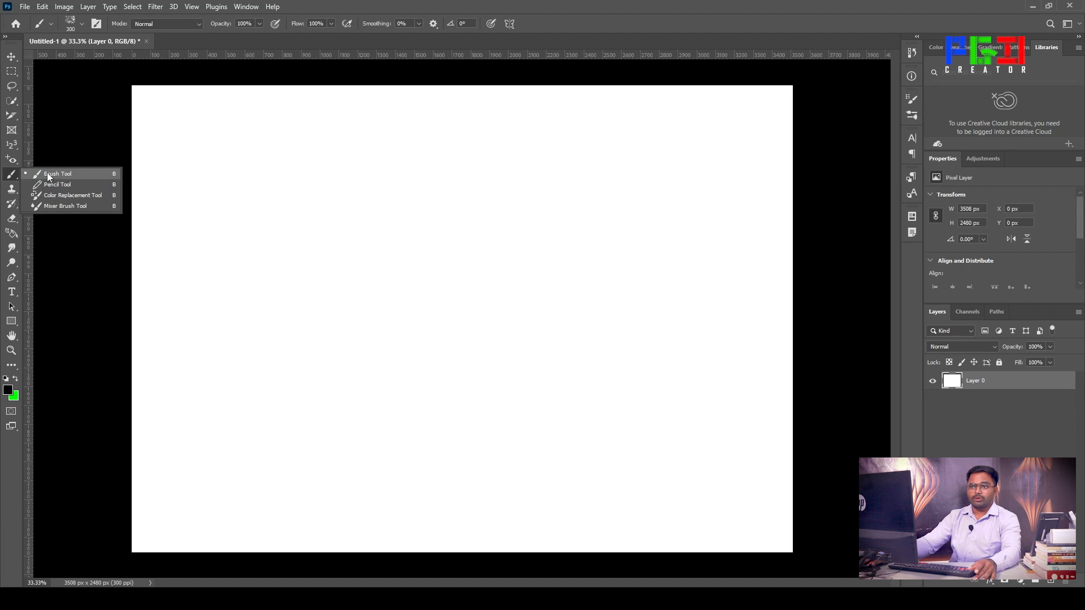
click(48, 174)
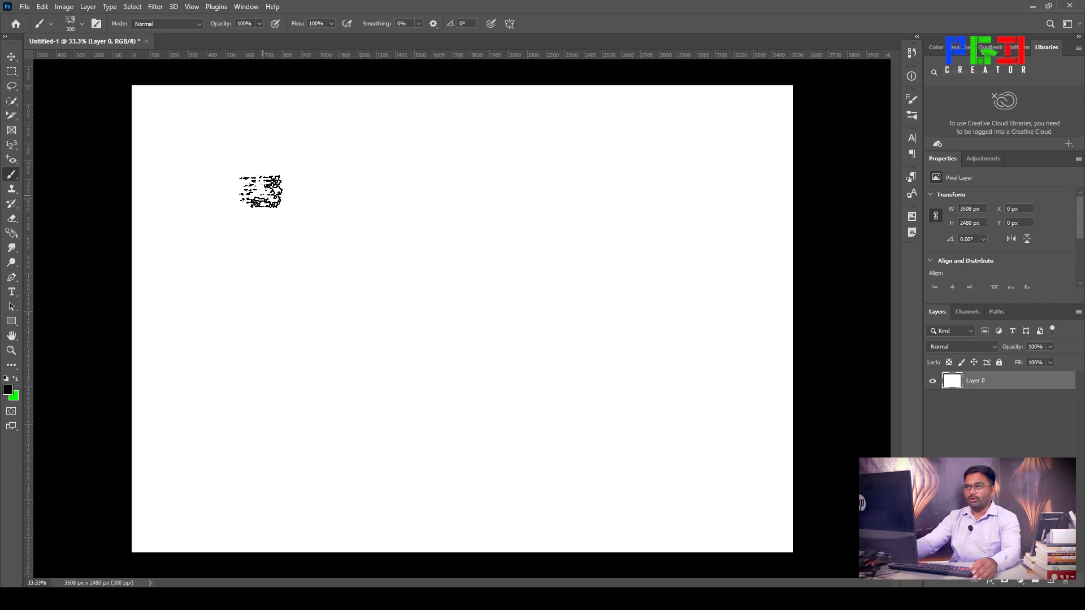
- Set the brush size to 228 px and look through the General, Dry Media and Wet Media brush presets
click(80, 25)
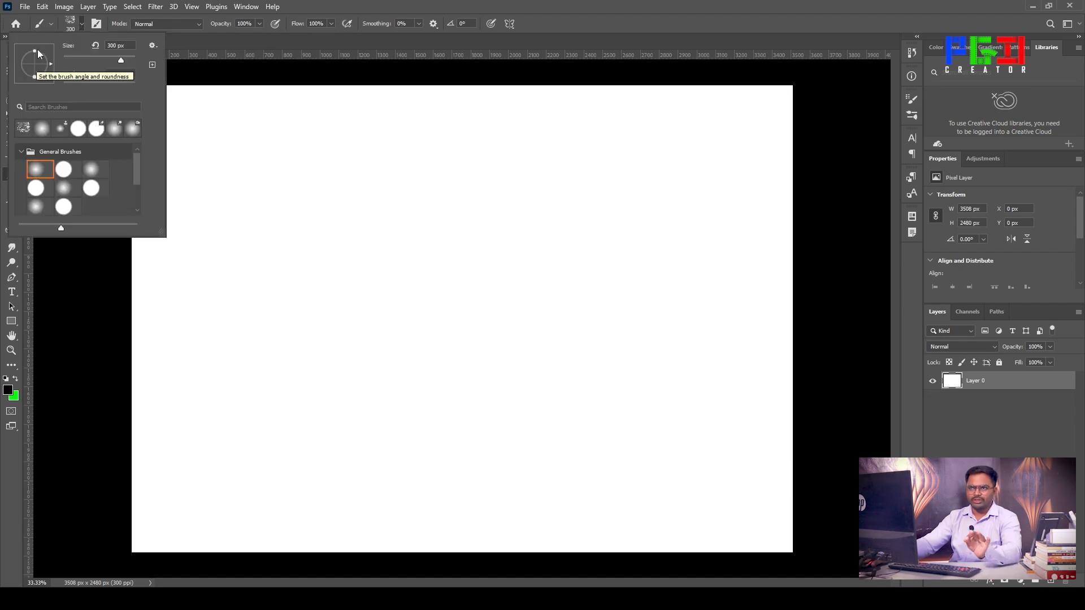
drag(122, 58, 111, 64)
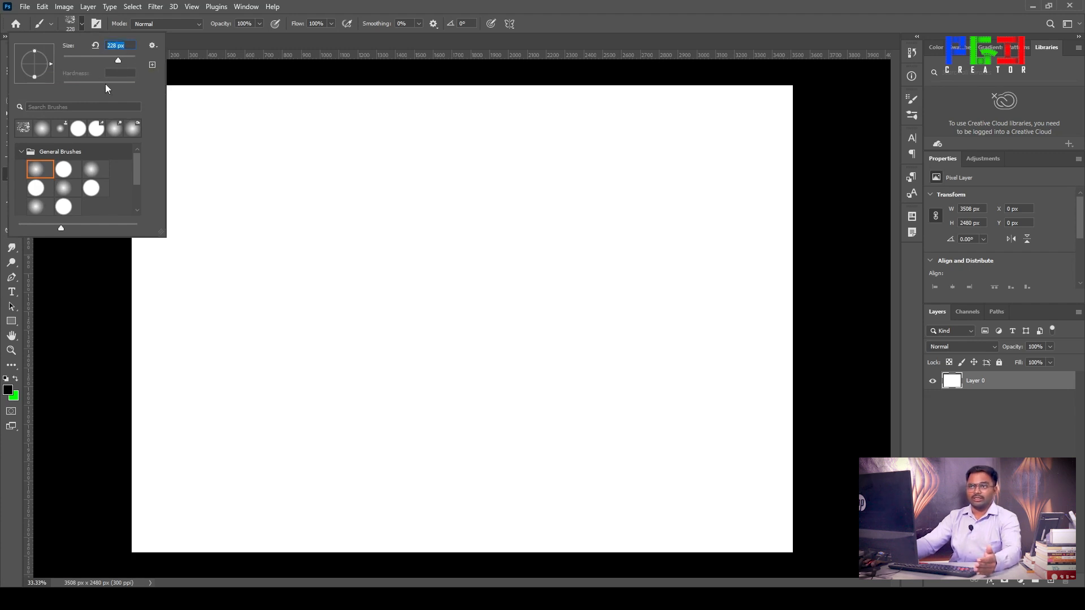
click(82, 26)
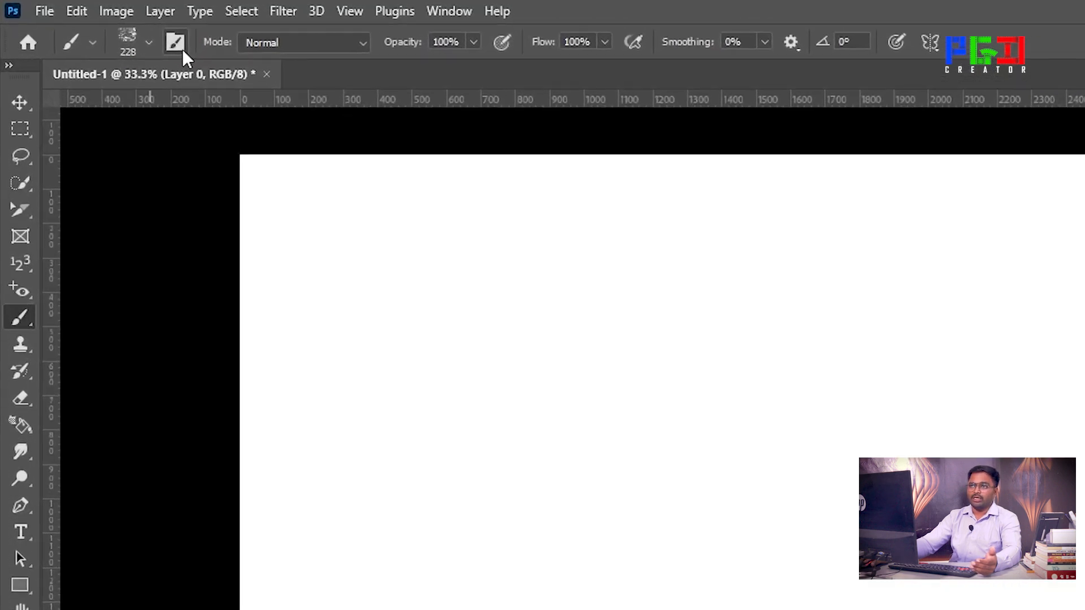
click(117, 33)
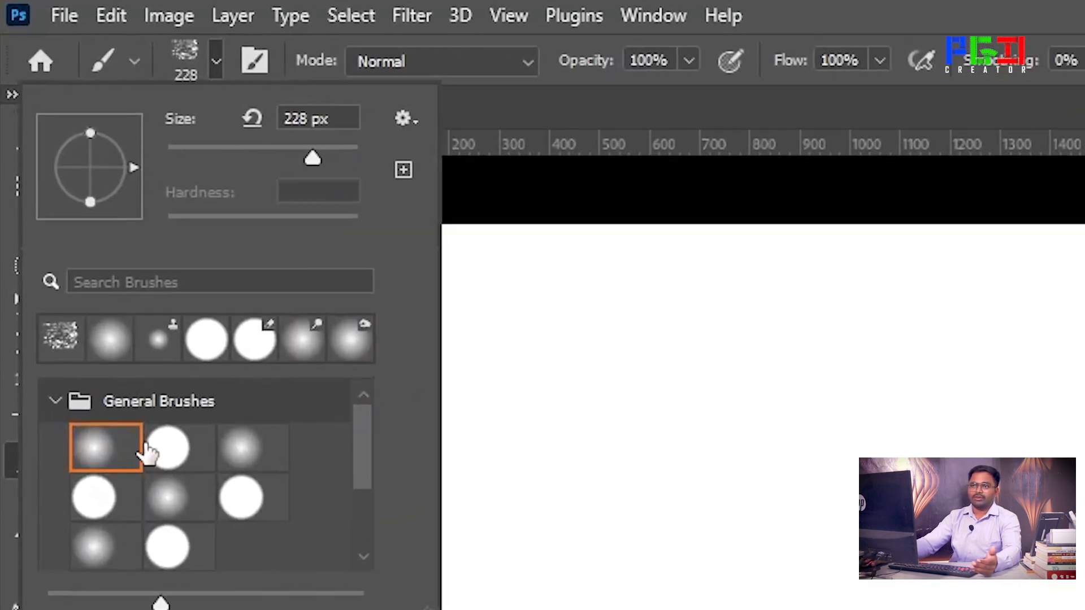
scroll(242, 509, down, 5)
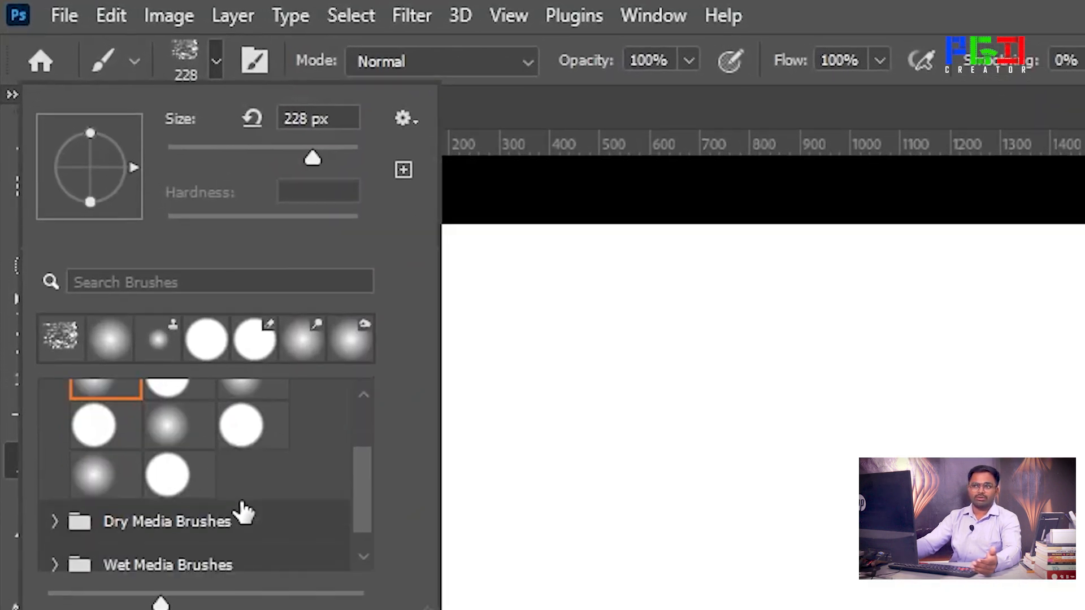
scroll(242, 509, up, 5)
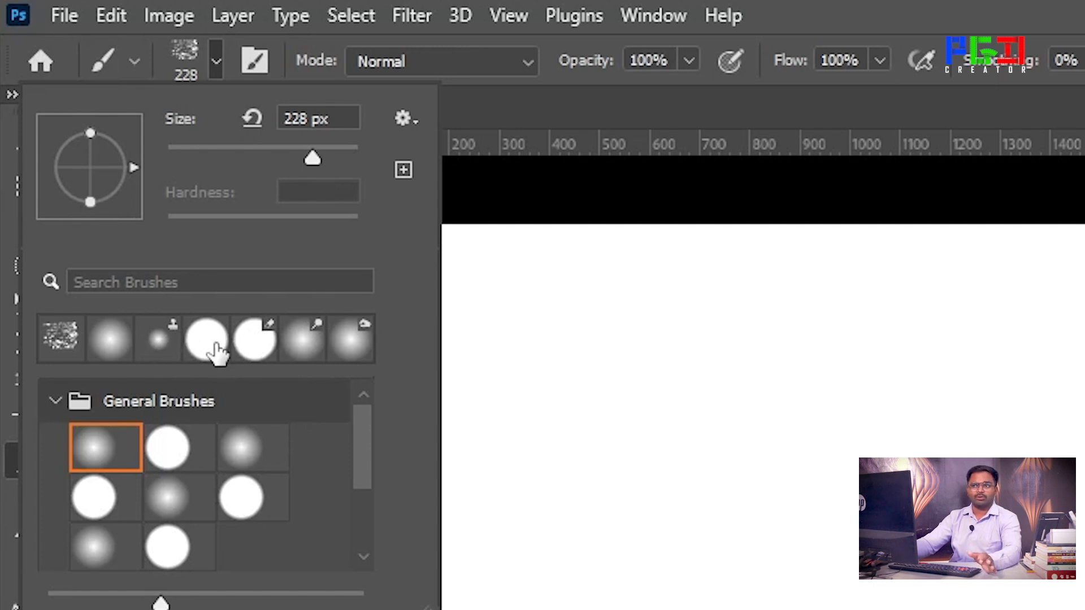
scroll(182, 503, down, 2)
scroll(186, 512, up, 2)
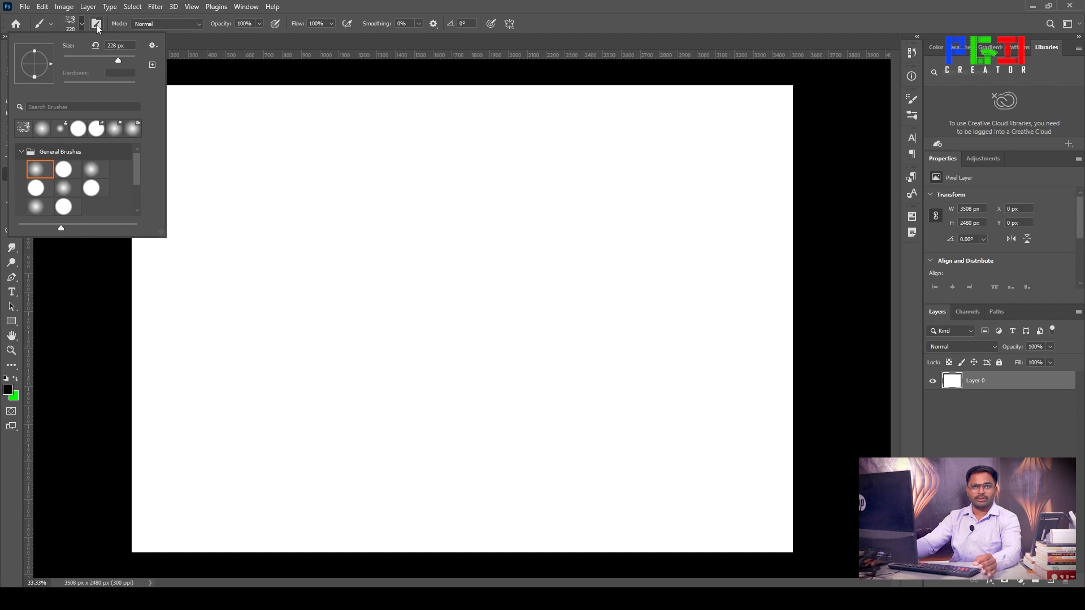
- Open the Brush Settings and compare the soft round 30 px tip with the hard round 123 px and other tips
click(96, 24)
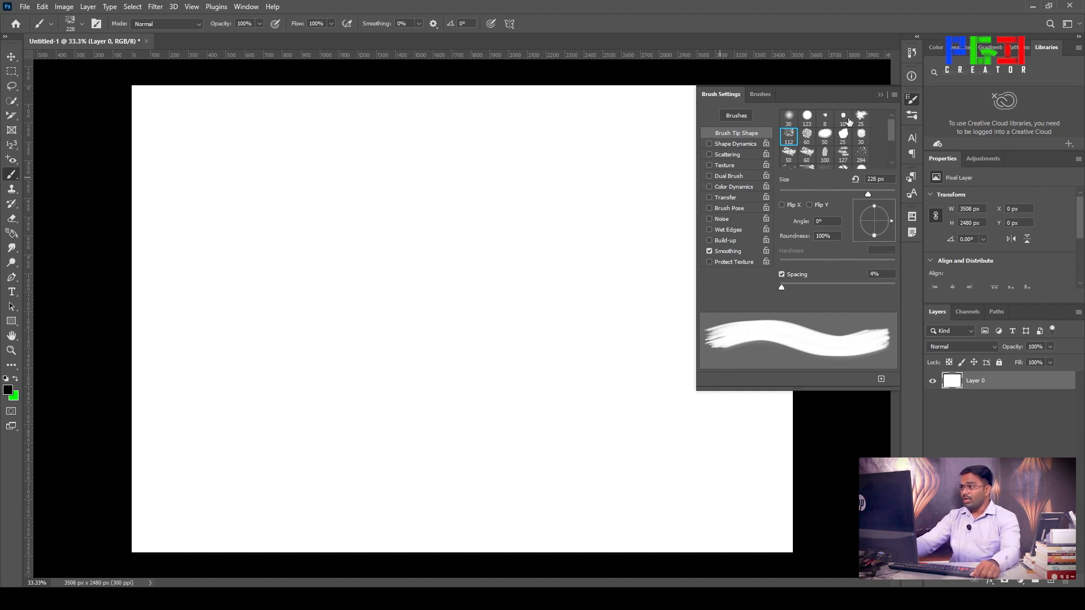
click(790, 118)
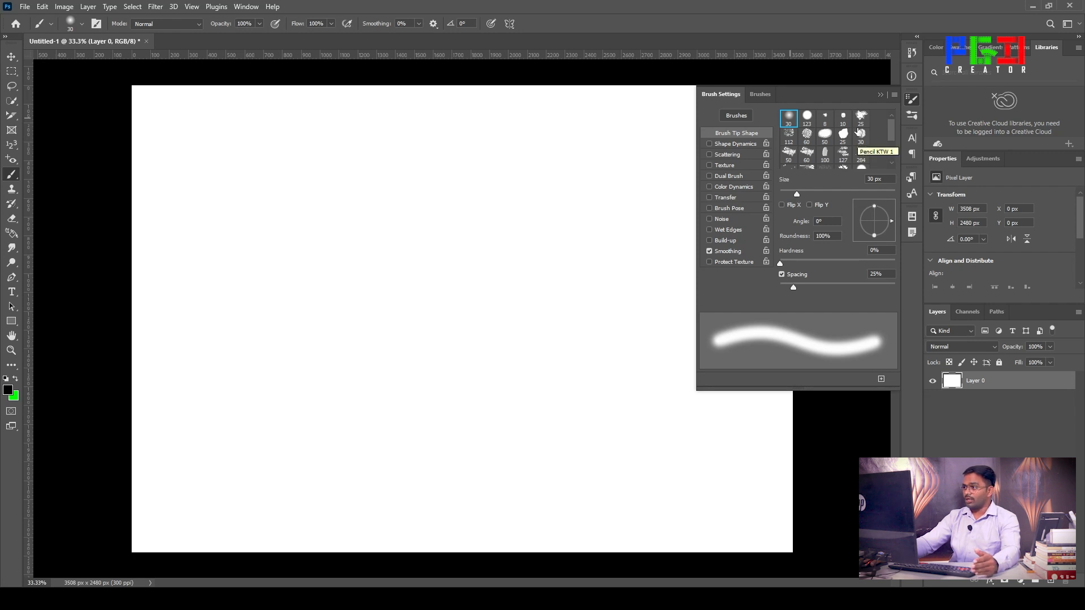
click(831, 122)
click(807, 118)
click(825, 118)
click(843, 117)
click(861, 117)
click(863, 136)
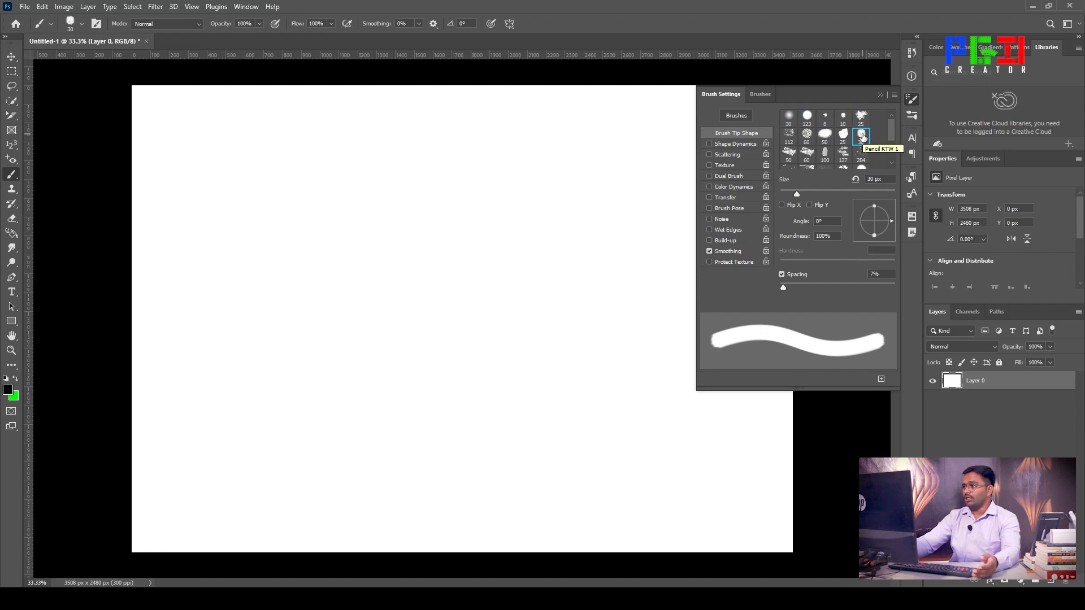
click(824, 135)
click(788, 119)
click(807, 121)
click(788, 119)
click(807, 120)
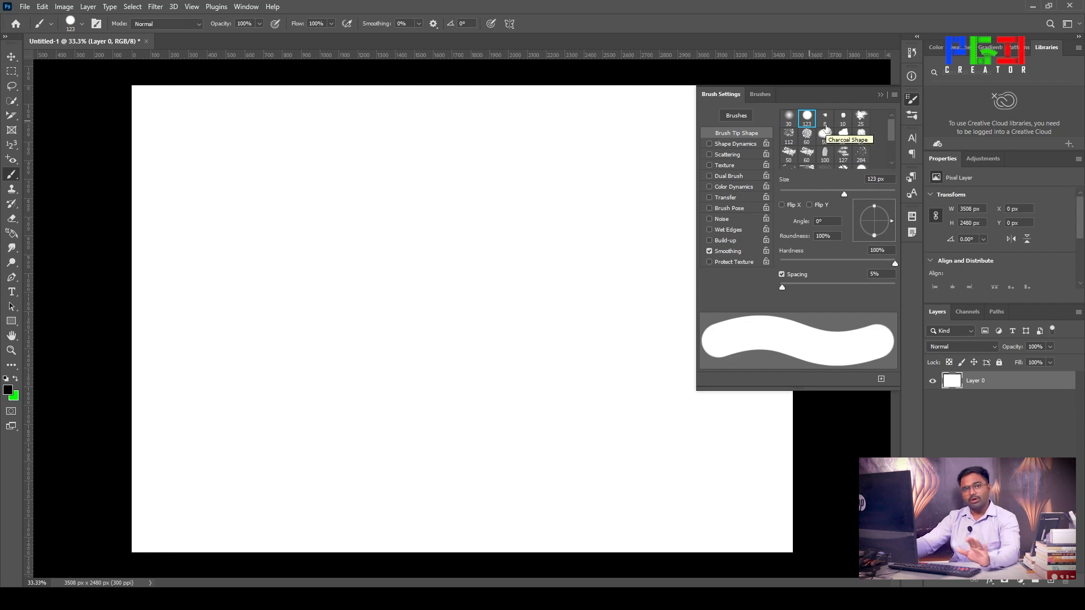
click(788, 118)
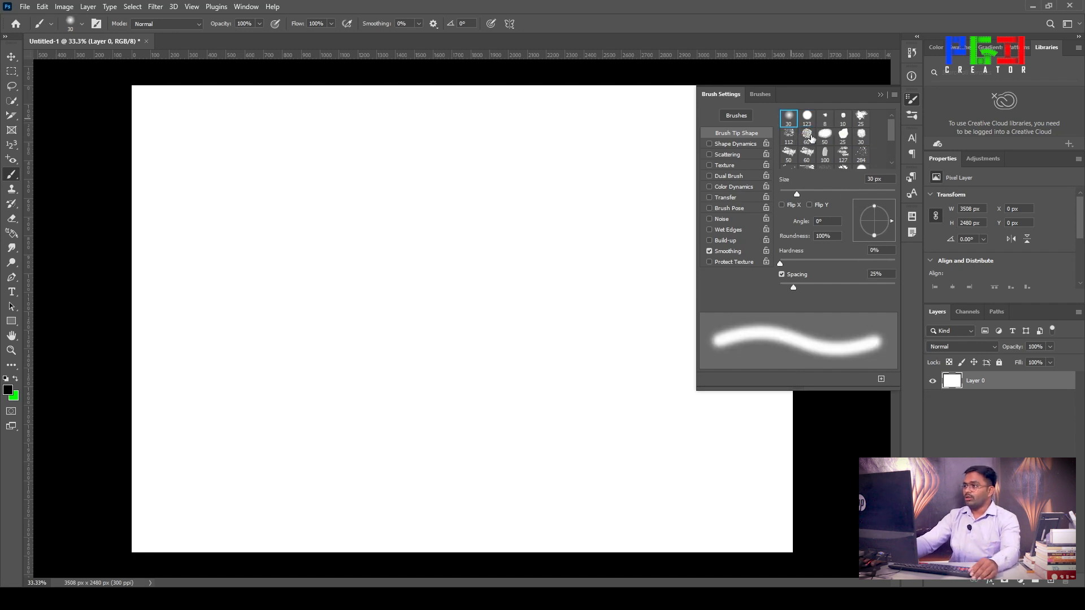
click(803, 120)
scroll(823, 150, down, 3)
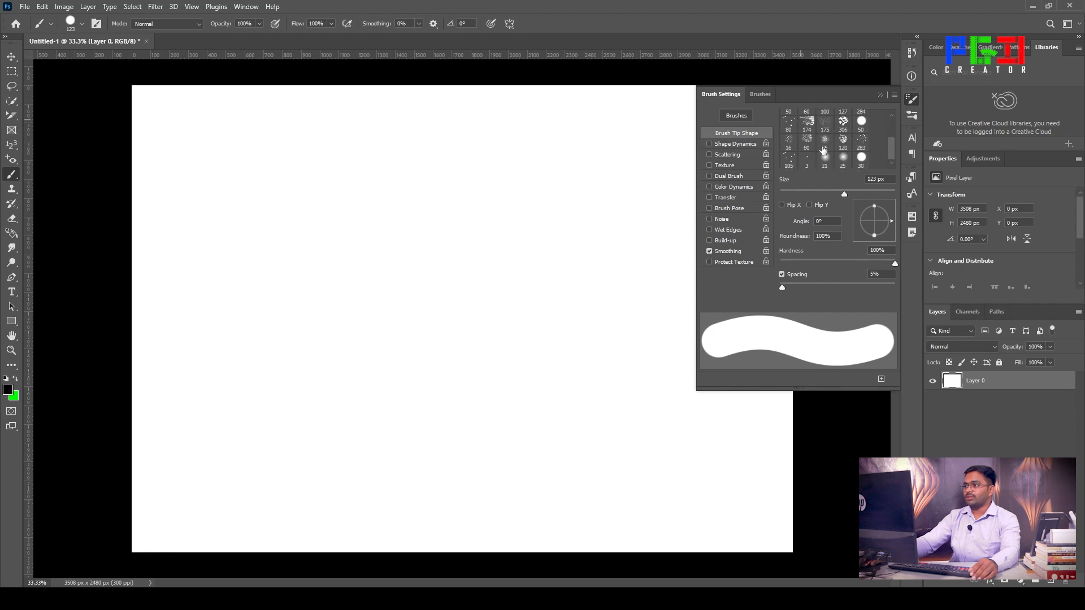
scroll(823, 150, up, 3)
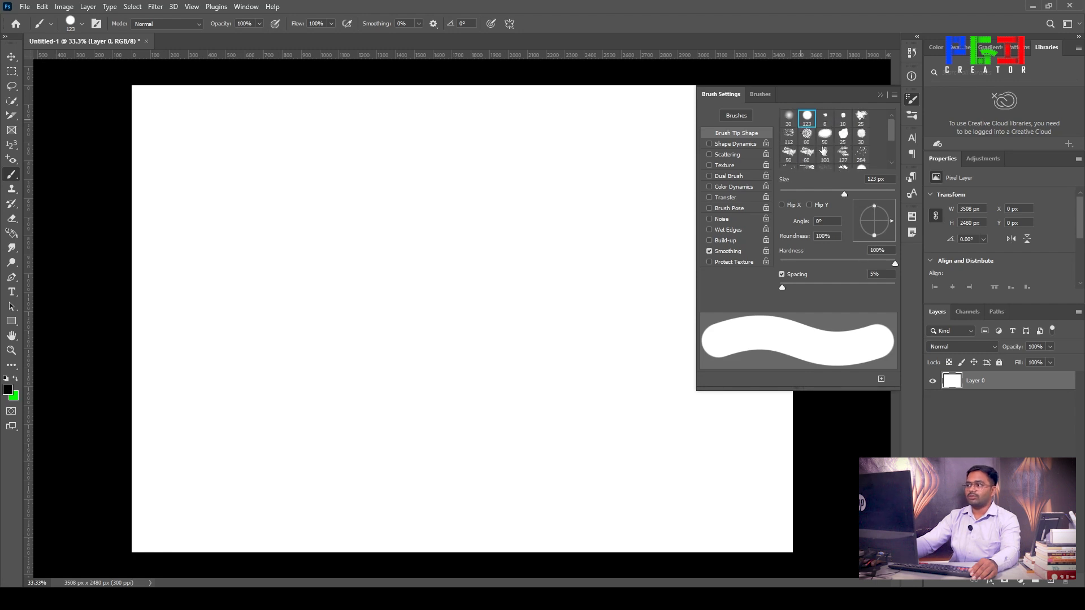
- Preview the strokes of the tips in the first three rows one by one, from soft round 30 px onward
click(789, 121)
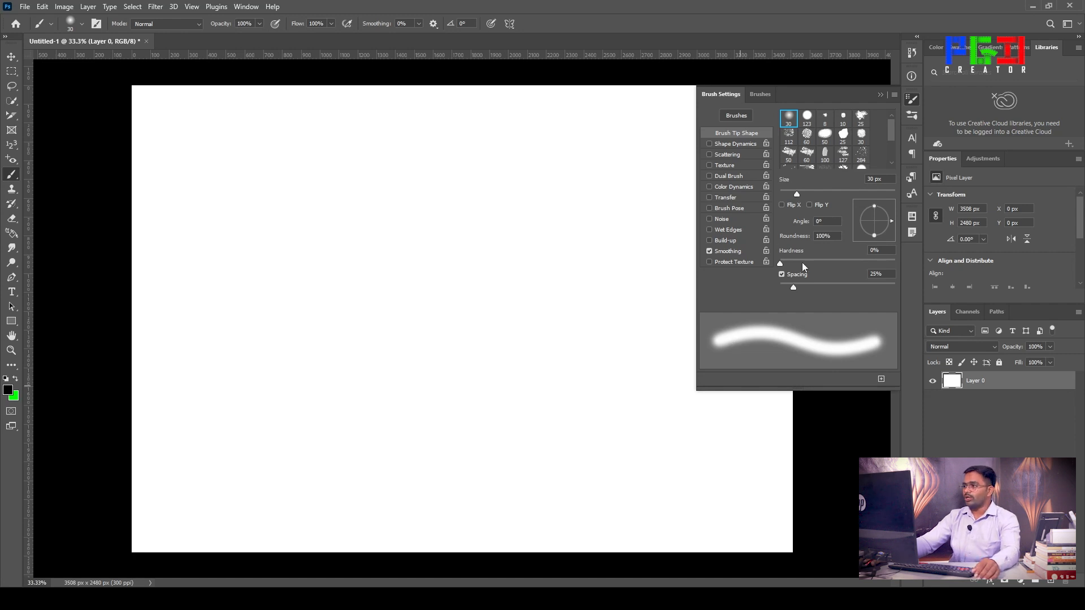
click(808, 119)
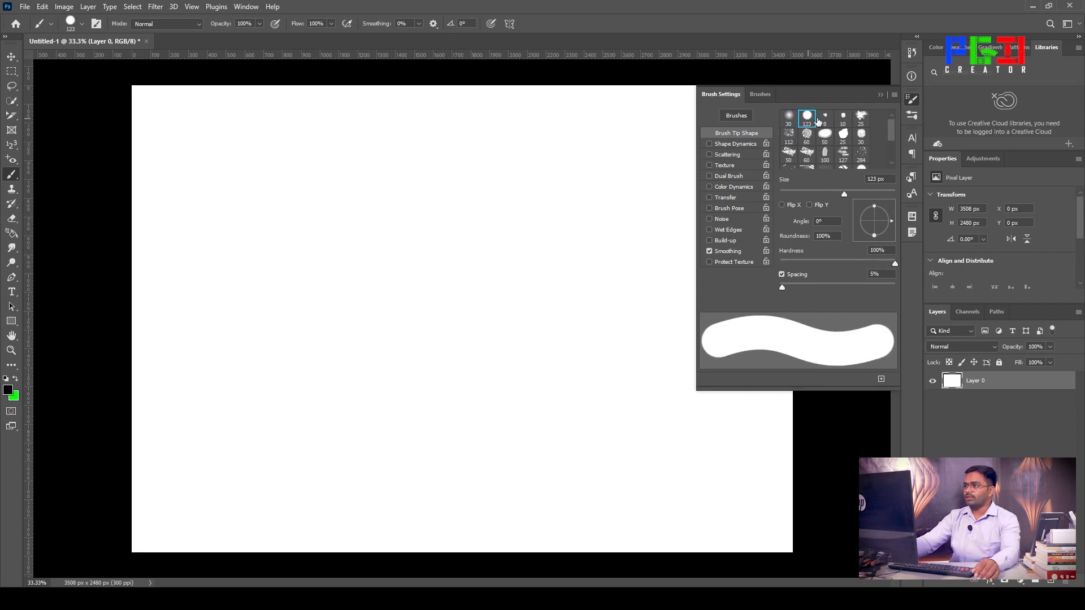
click(825, 119)
click(843, 119)
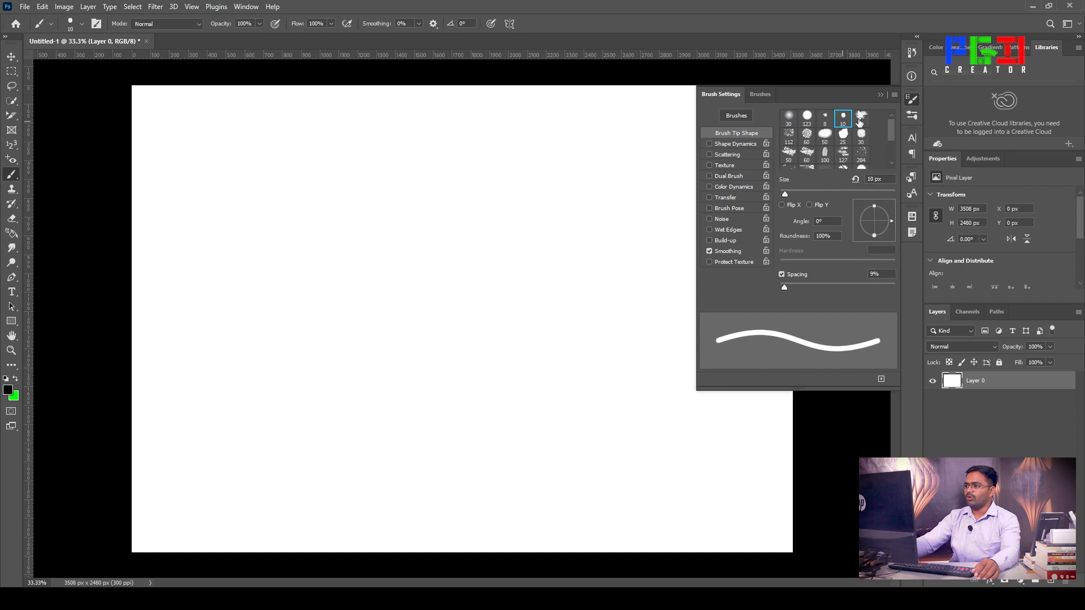
click(858, 120)
click(790, 136)
click(807, 135)
click(825, 134)
click(843, 134)
click(861, 134)
click(825, 152)
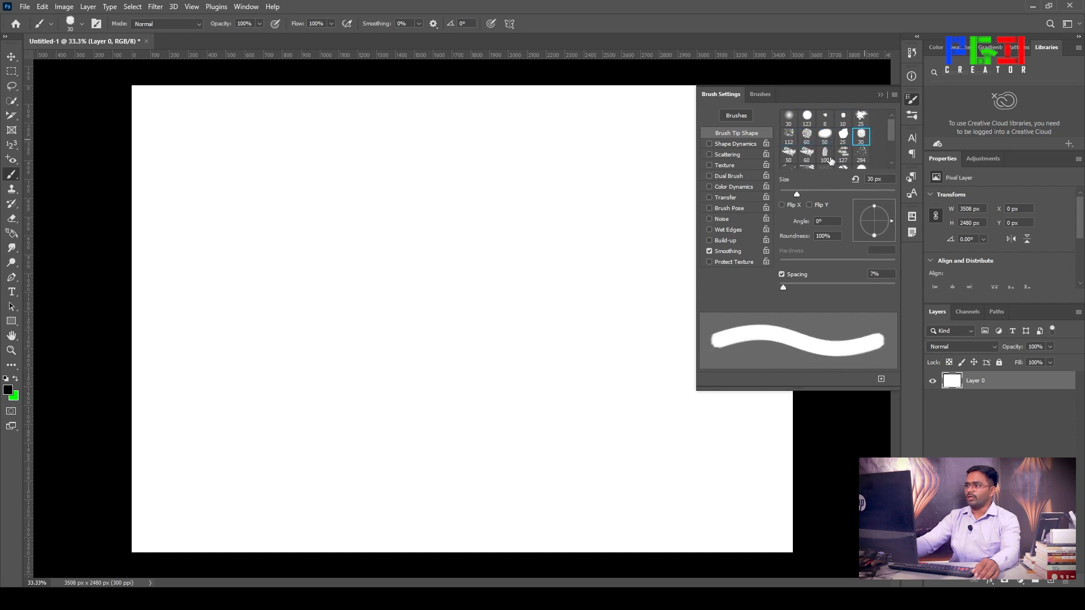
click(788, 152)
click(807, 153)
click(826, 154)
click(843, 153)
click(861, 153)
click(789, 154)
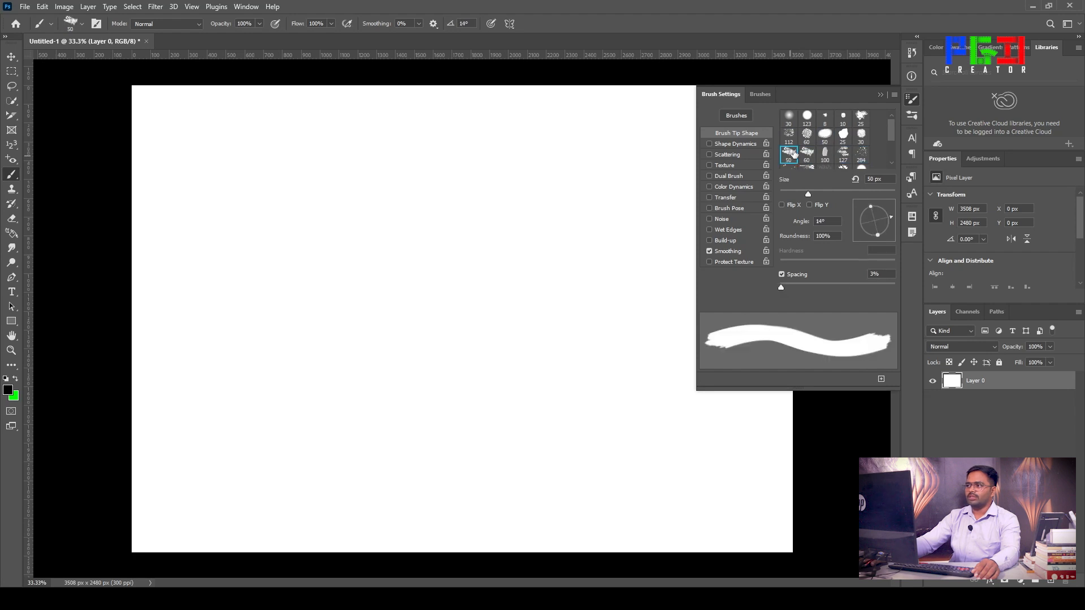
- Choose the hard round 123 px brush tip with 100% hardness and close the Brush Settings
click(789, 117)
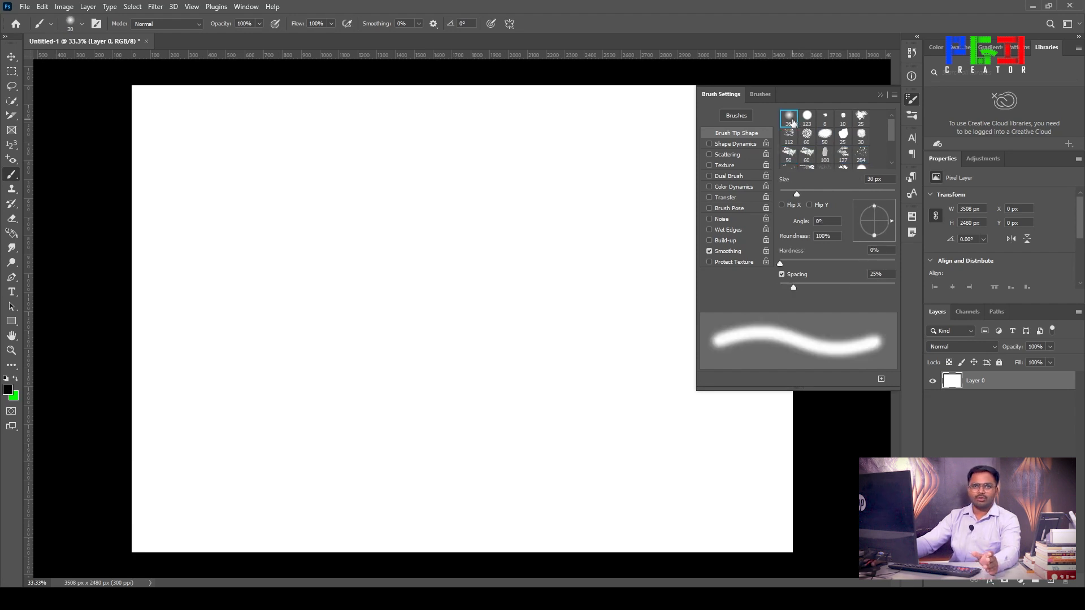
click(807, 118)
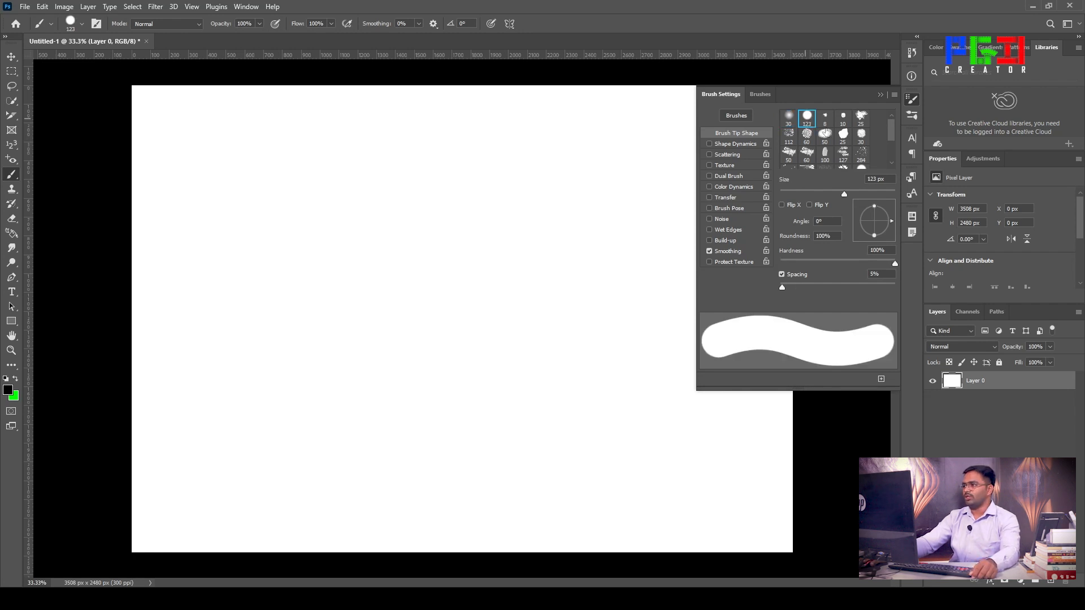
click(914, 102)
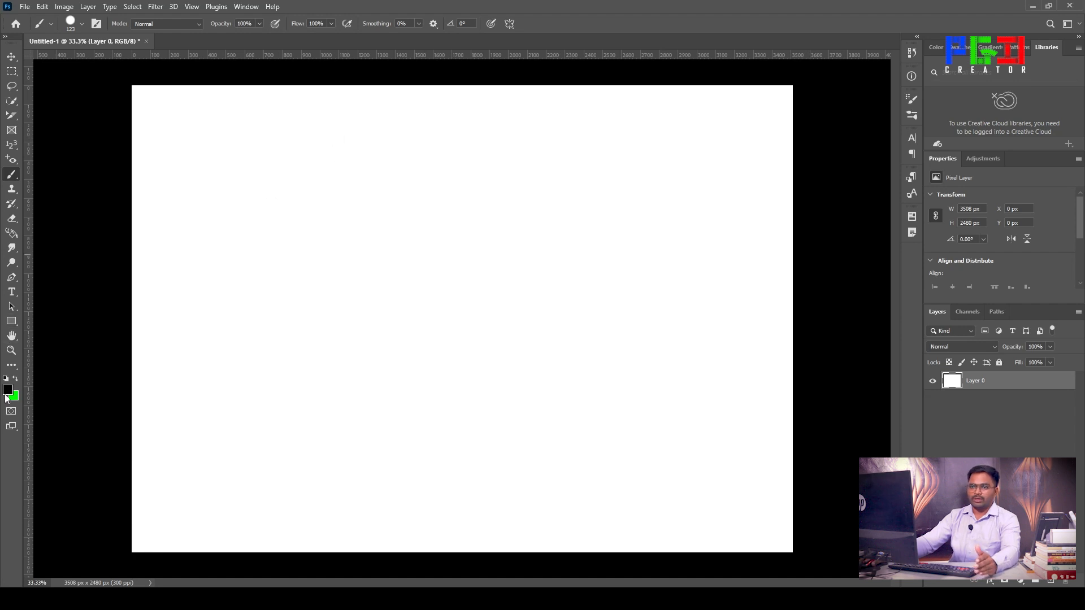
- Set the foreground color to bright red and return to the Brush tool
click(8, 390)
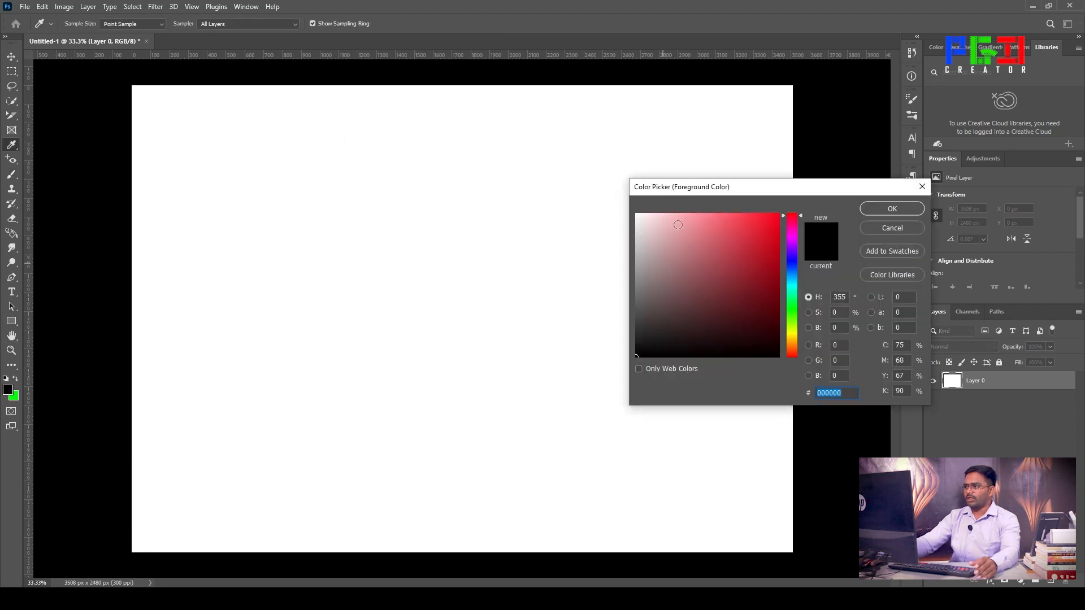
mouse_move(676, 222)
mouse_down()
mouse_move(624, 212)
mouse_move(785, 209)
mouse_move(687, 244)
mouse_move(783, 213)
mouse_up()
click(892, 209)
key(b)
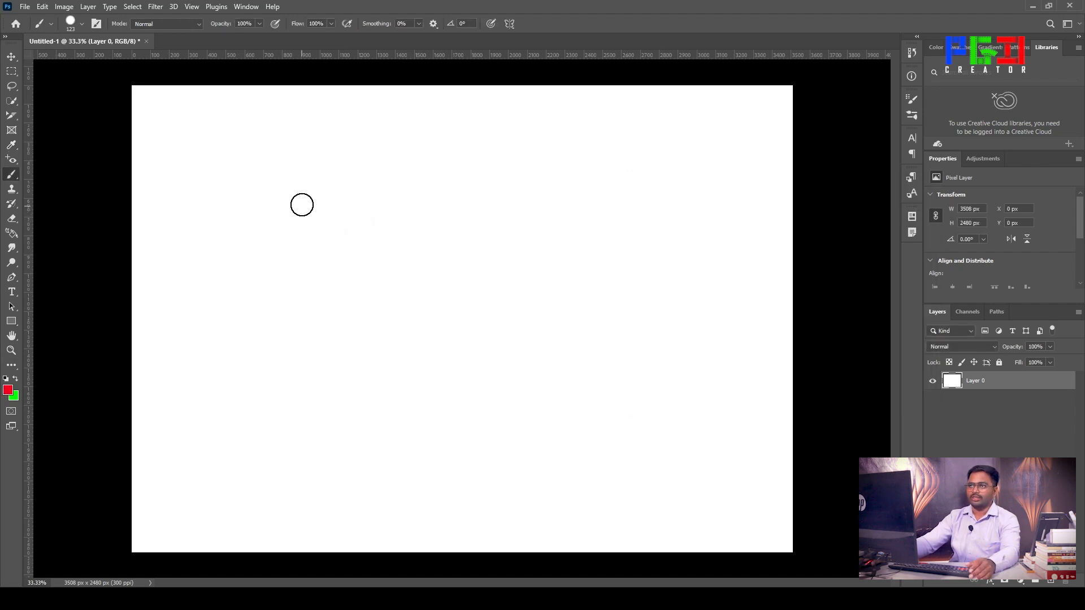
click(315, 24)
click(239, 27)
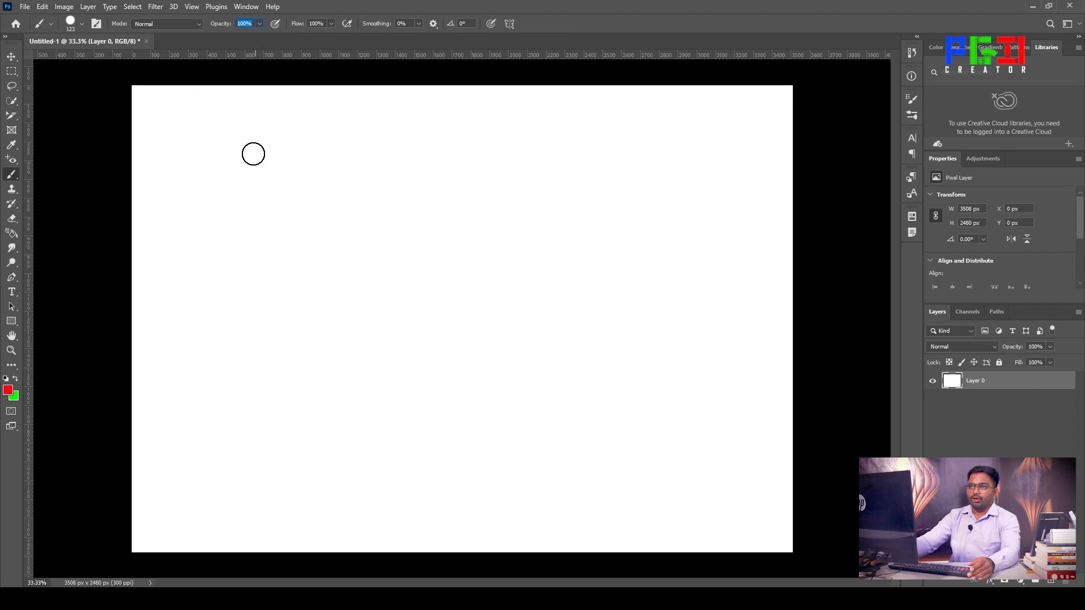
click(82, 26)
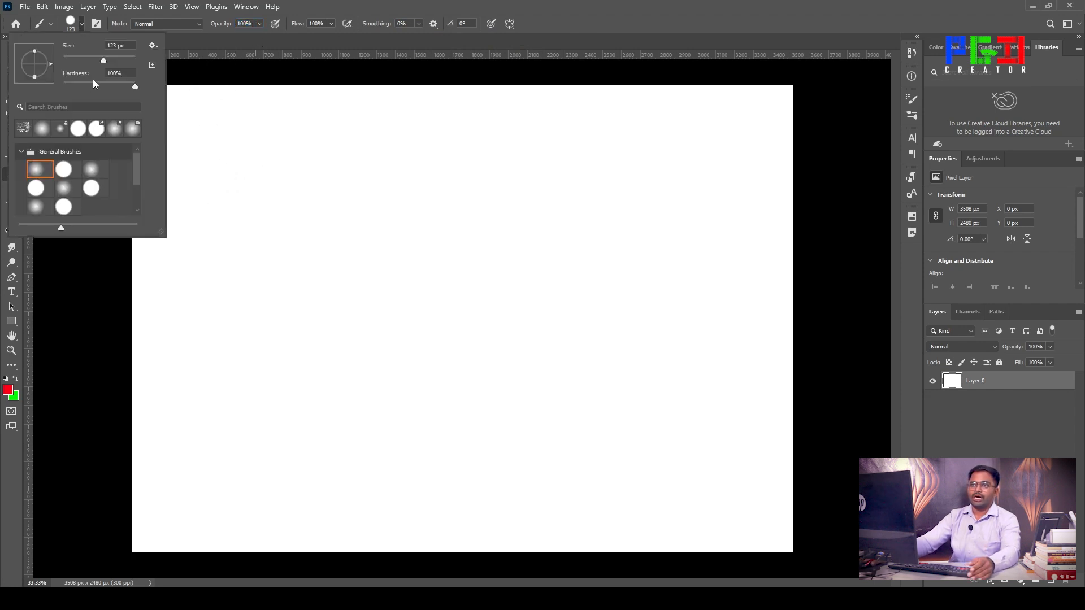
click(82, 24)
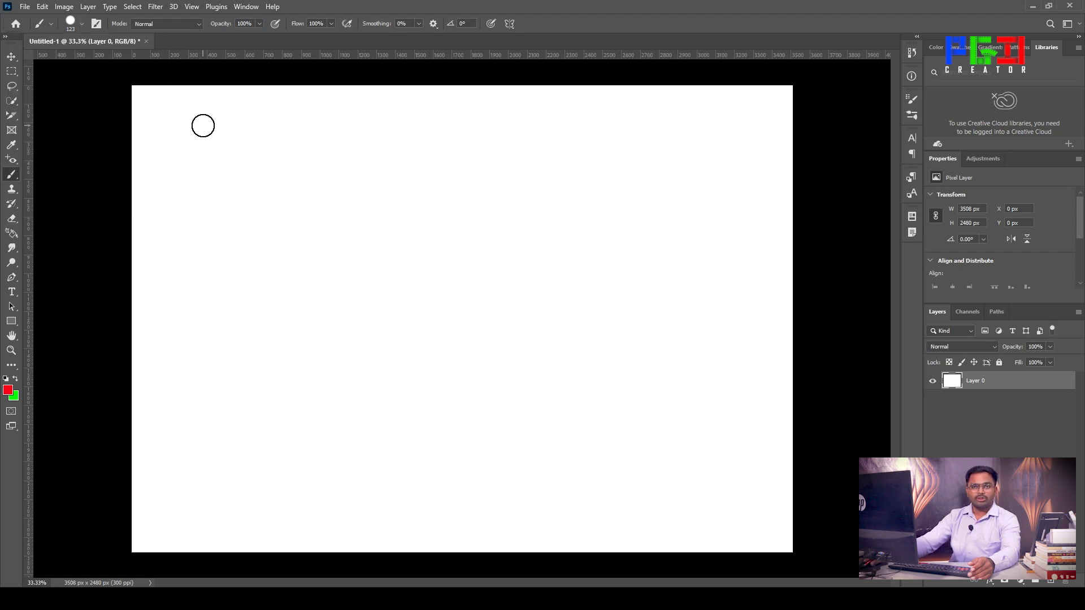
- Increase the brush size to 250 px
key(bracketright)
key(bracketright)
key(bracketright)
key(bracketright)
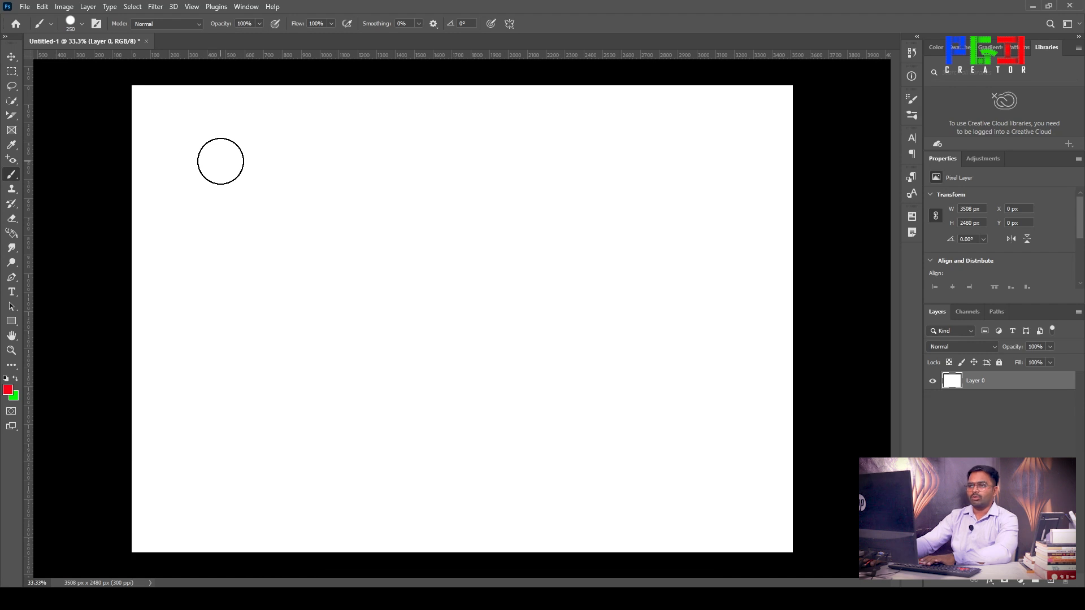
- Try smaller and larger brush sizes and return the brush to 250 px
key(bracketleft)
key(bracketleft)
key(bracketright)
key(bracketright)
key(bracketright)
key(bracketleft)
key(bracketleft)
key(bracketright)
key(bracketleft)
key(bracketright)
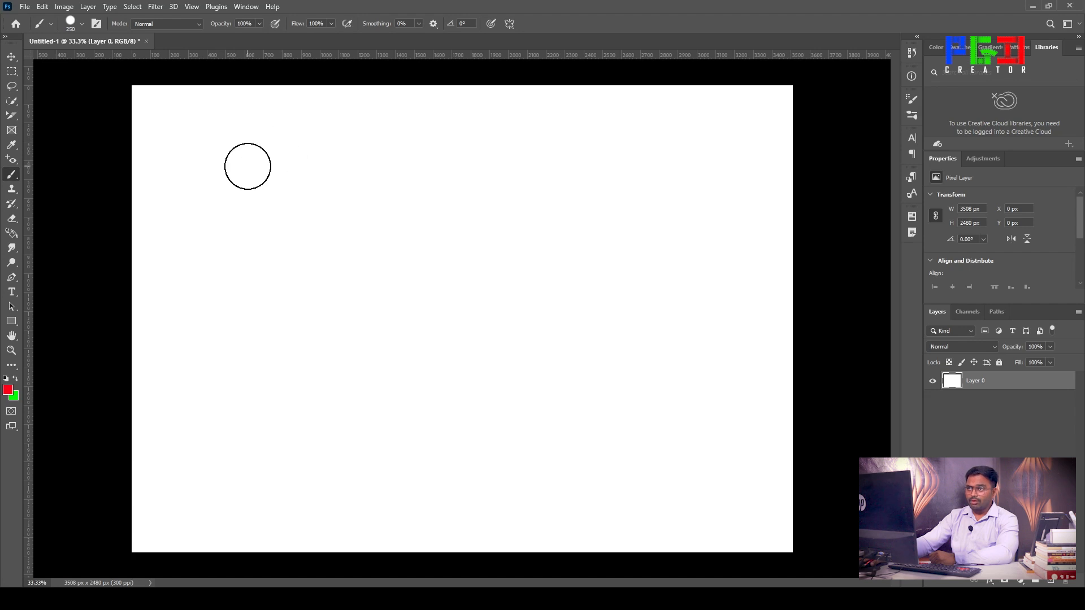
- Paint three separate wavy vertical red strokes with the hard brush at 100%, 50% and 10% opacity
mouse_move(234, 153)
mouse_down()
mouse_move(232, 266)
mouse_move(263, 354)
mouse_move(260, 419)
mouse_up()
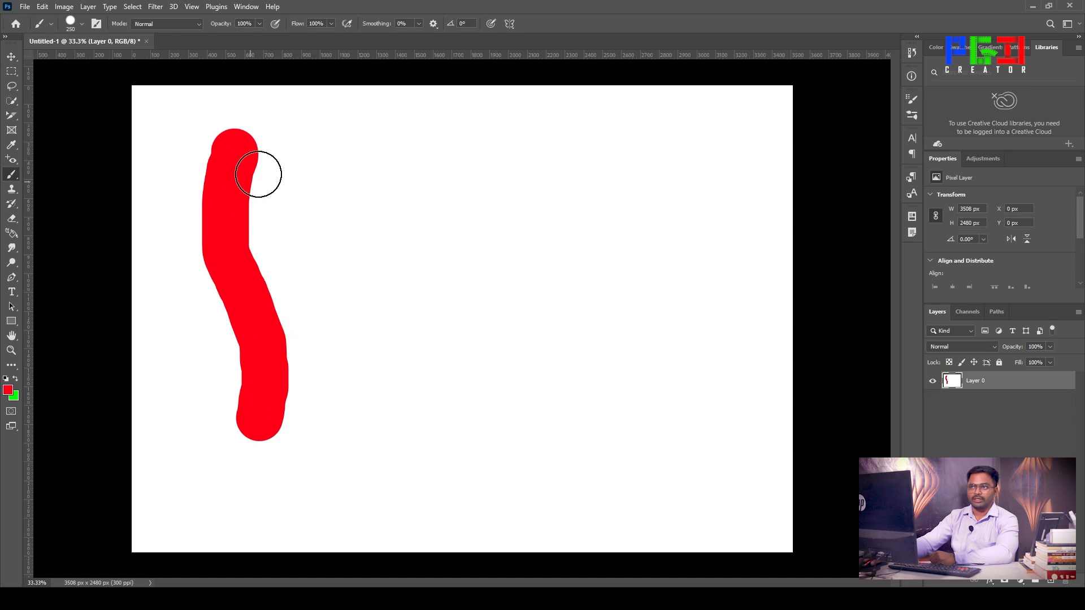
click(248, 21)
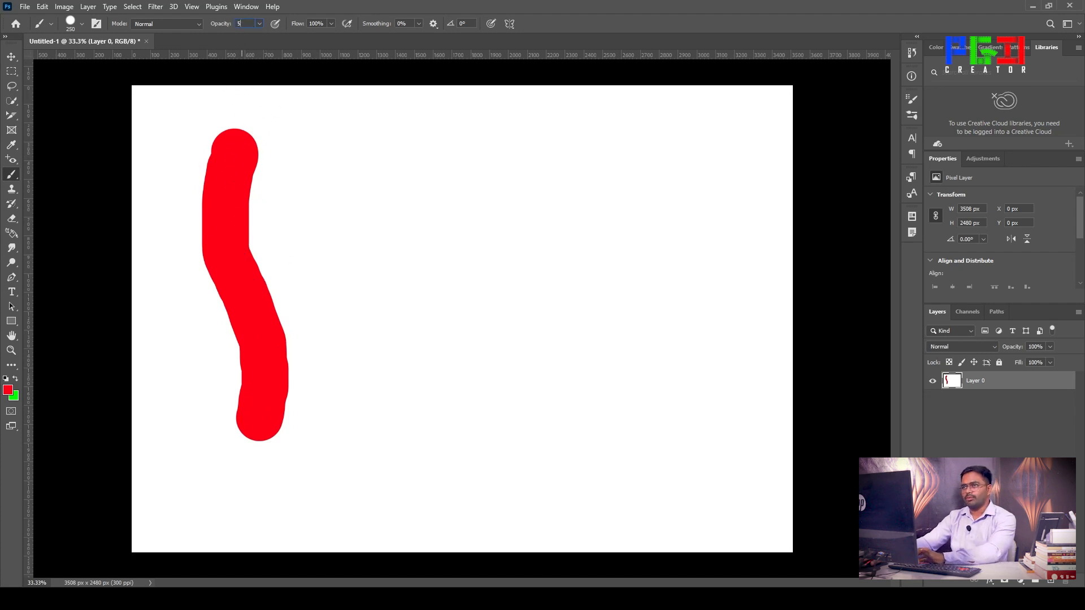
key(Return)
mouse_move(359, 139)
mouse_down()
mouse_move(337, 174)
mouse_move(344, 250)
mouse_move(382, 332)
mouse_move(348, 392)
mouse_up()
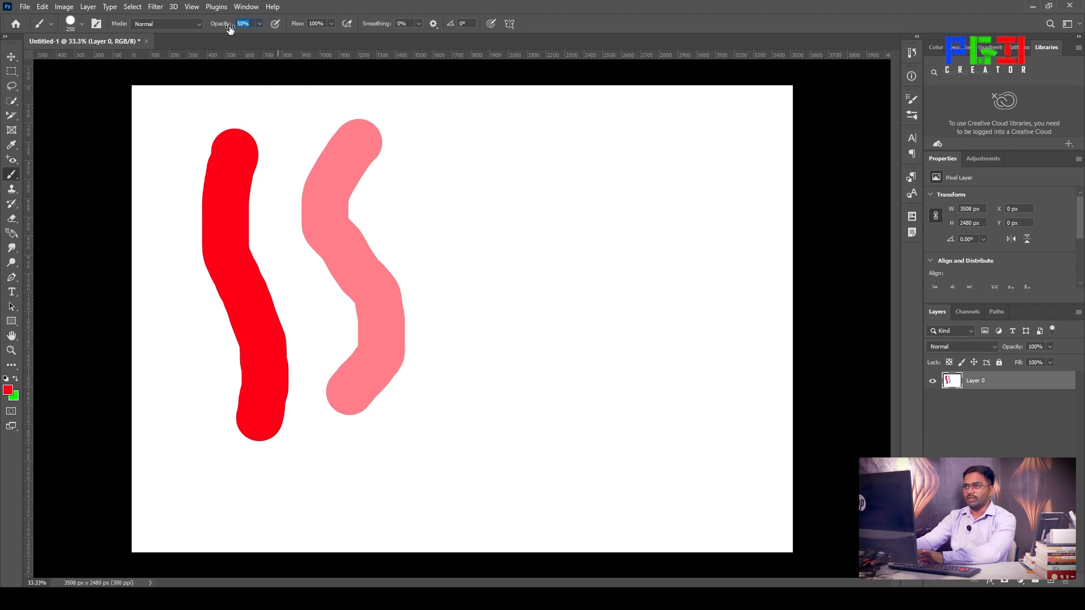
key(Return)
mouse_move(485, 154)
mouse_down()
mouse_move(466, 192)
mouse_move(486, 279)
mouse_move(491, 387)
mouse_move(469, 414)
mouse_up()
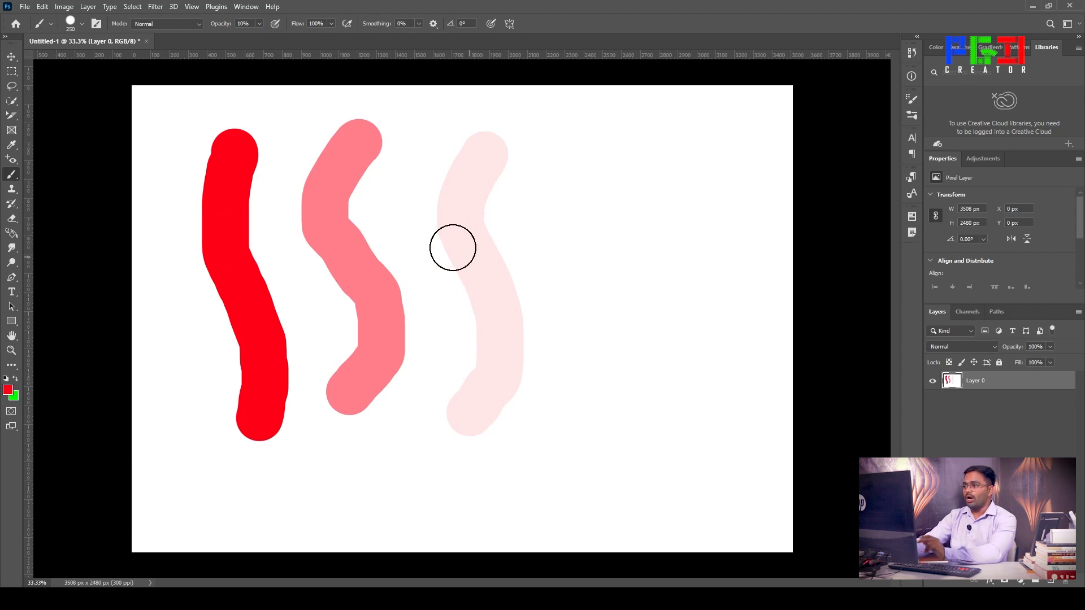
- Undo the three hard-edged strokes to clear the canvas
key(ctrl+z)
key(ctrl+z)
key(ctrl+z)
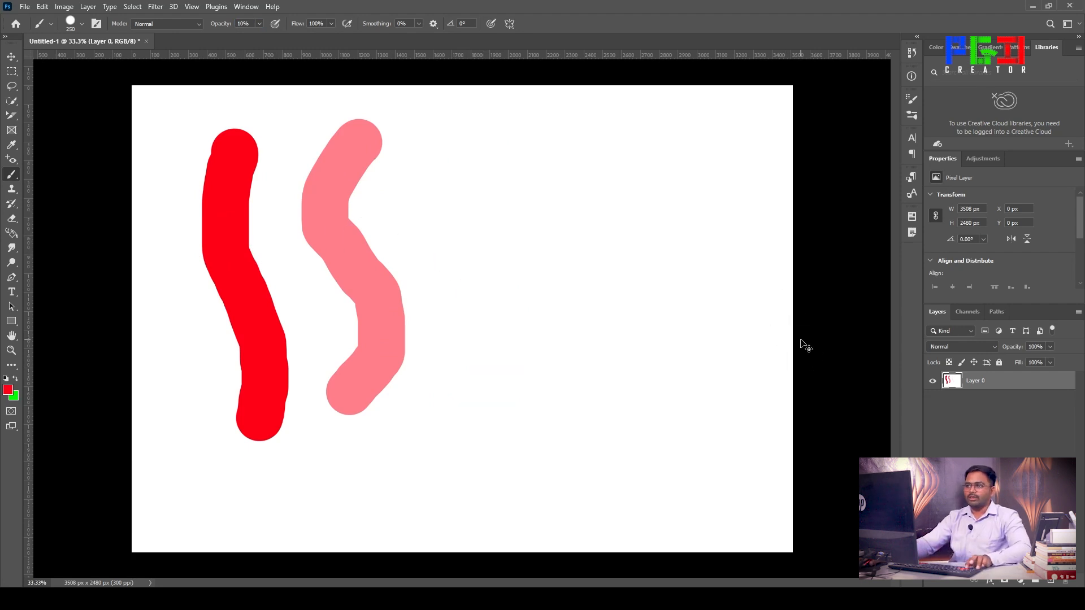
- Set the brush hardness to 0%, keeping the 250 px size
click(82, 23)
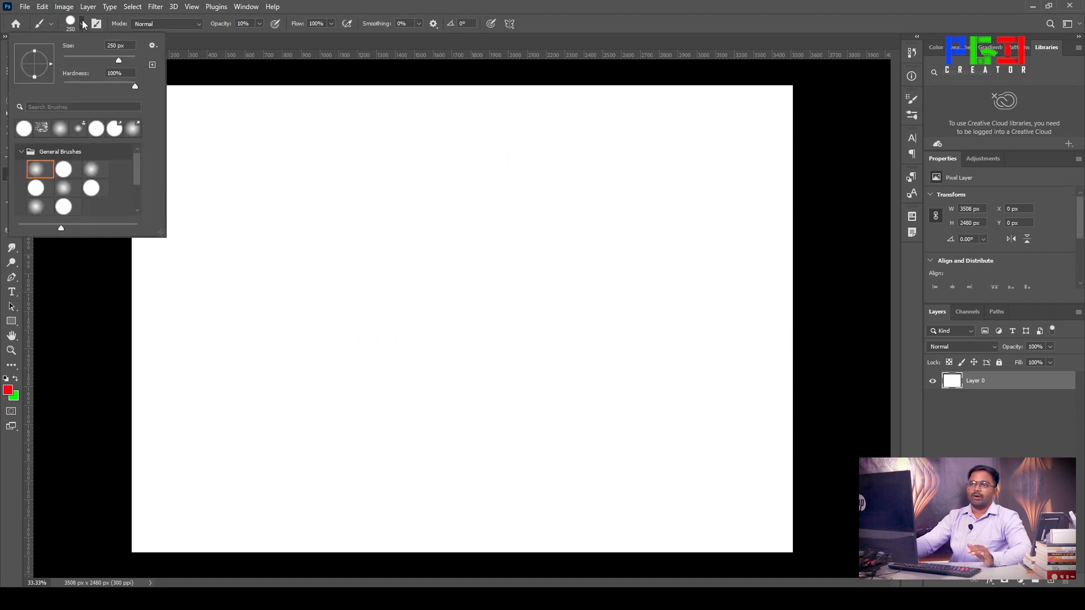
drag(130, 85, 58, 85)
click(81, 24)
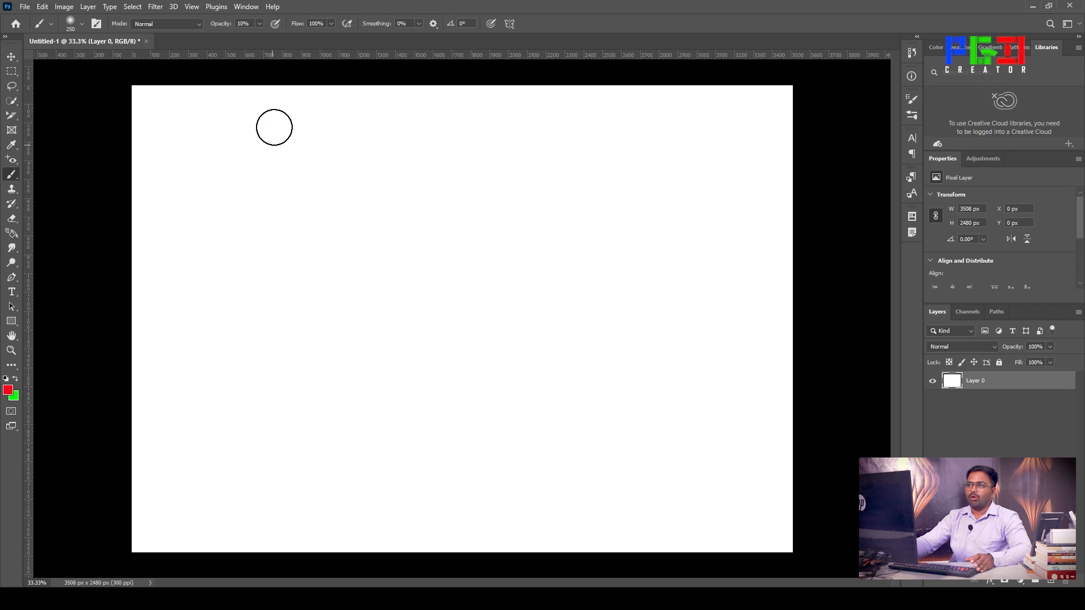
- Paint three soft wavy red strokes side by side at 10%, 50% and 100% opacity and check the brush hardness setting
mouse_move(266, 161)
mouse_down()
mouse_move(211, 259)
mouse_move(242, 407)
mouse_move(226, 402)
mouse_up()
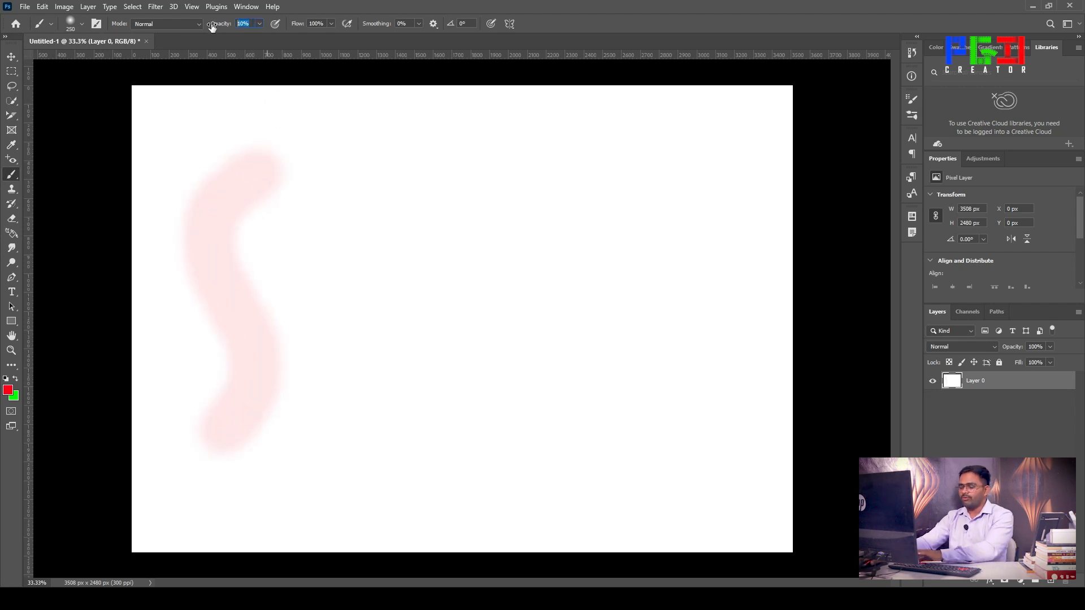
mouse_move(433, 175)
mouse_down()
mouse_move(376, 213)
mouse_move(412, 380)
mouse_move(361, 423)
mouse_up()
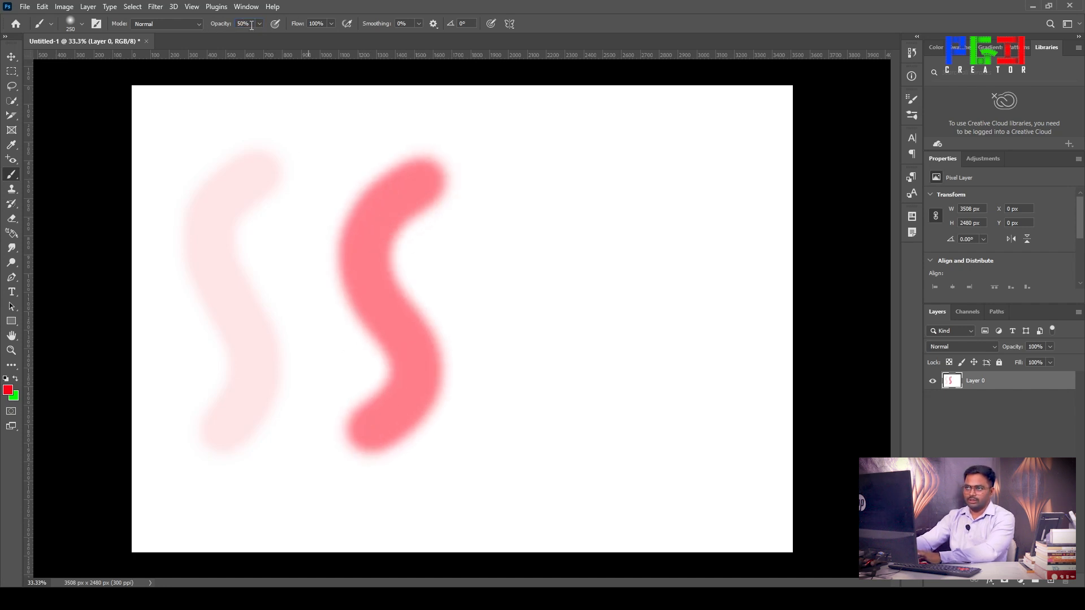
mouse_move(551, 175)
mouse_down()
mouse_move(517, 224)
mouse_move(541, 350)
mouse_move(494, 408)
mouse_up()
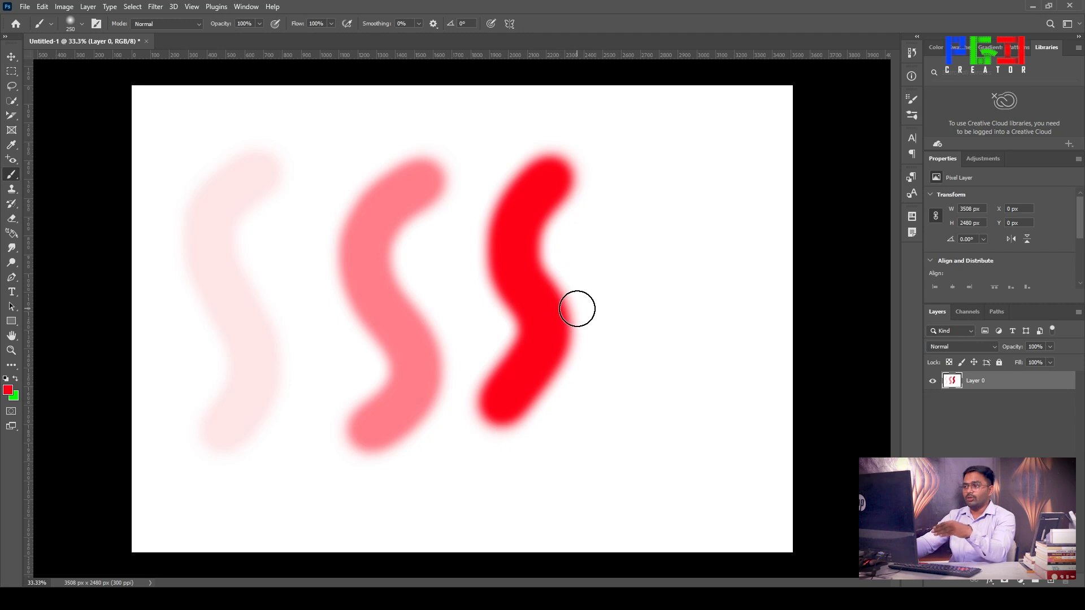
click(82, 24)
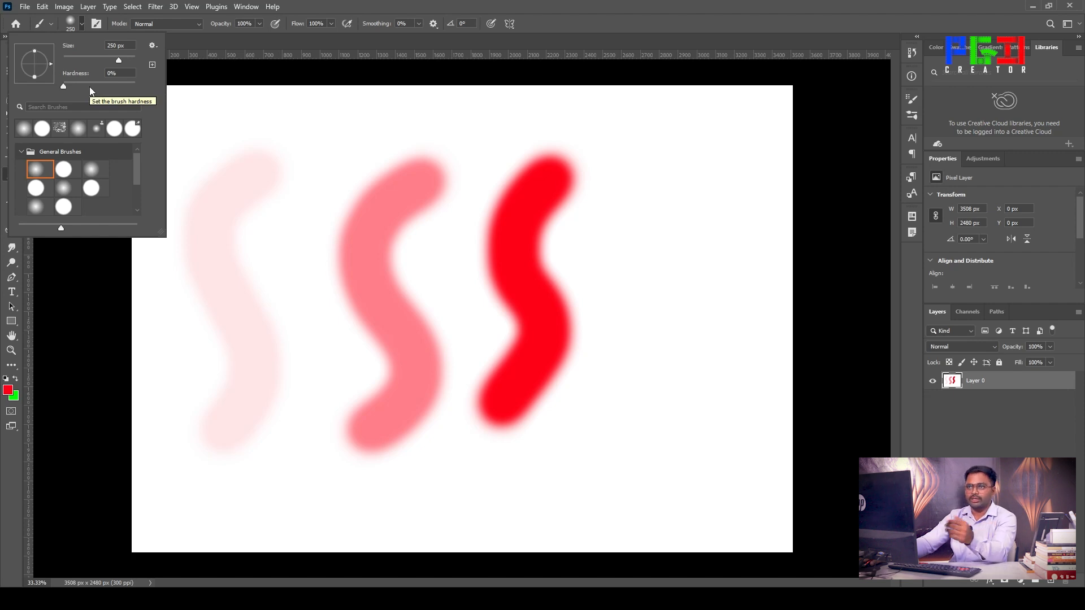
click(82, 25)
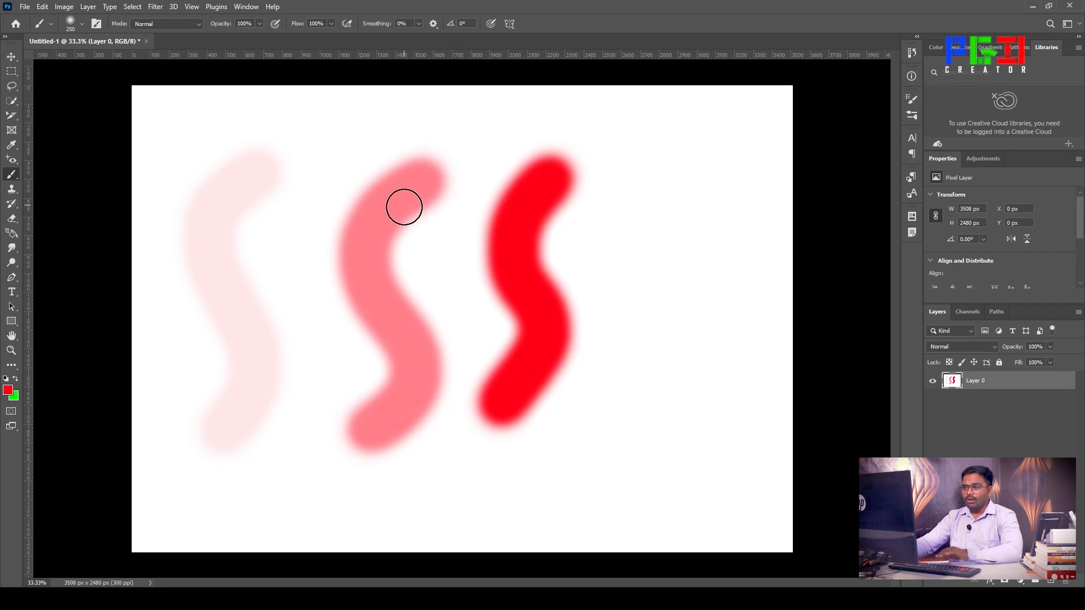
- Undo the three soft strokes painted at different opacities
key(ctrl+z)
key(ctrl+z)
key(ctrl+z)
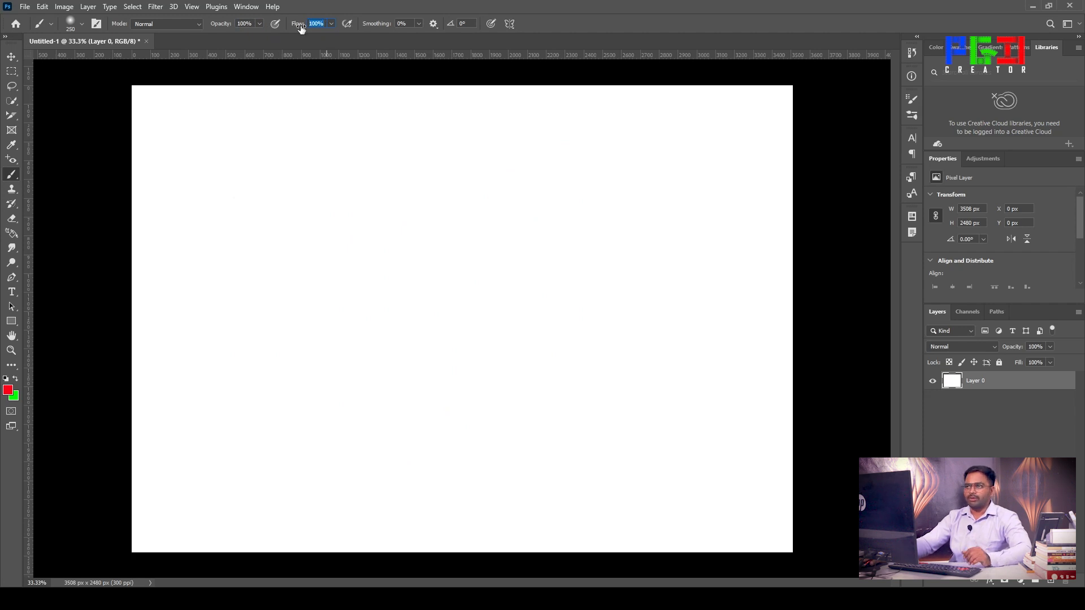
- Paint three wavy red strokes side by side with the brush flow at 100%, 50% and 10%
mouse_move(269, 160)
mouse_down()
mouse_move(247, 232)
mouse_move(306, 358)
mouse_move(278, 436)
mouse_up()
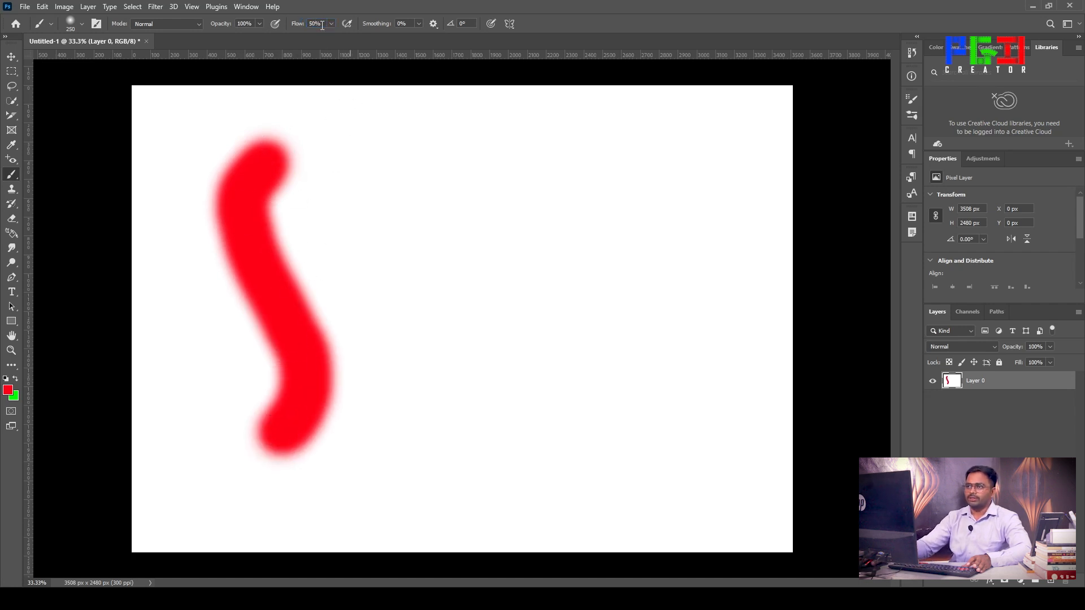
mouse_move(433, 162)
mouse_down()
mouse_move(403, 177)
mouse_move(393, 244)
mouse_move(452, 317)
mouse_move(435, 391)
mouse_move(417, 421)
mouse_up()
click(299, 25)
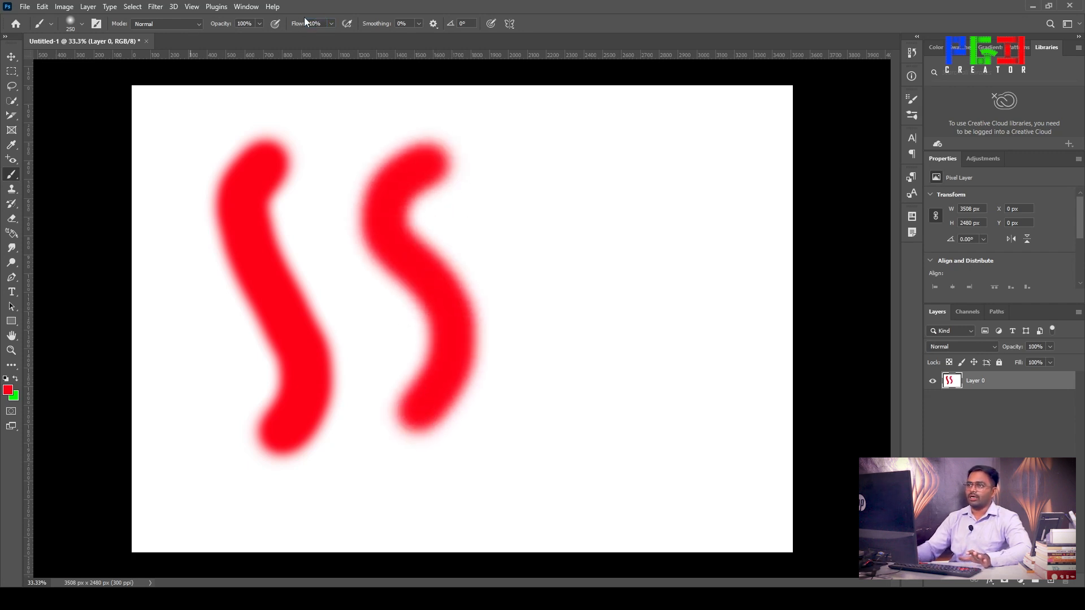
text(10)
mouse_move(571, 163)
mouse_down()
mouse_move(538, 208)
mouse_move(585, 312)
mouse_move(578, 367)
mouse_move(554, 410)
mouse_up()
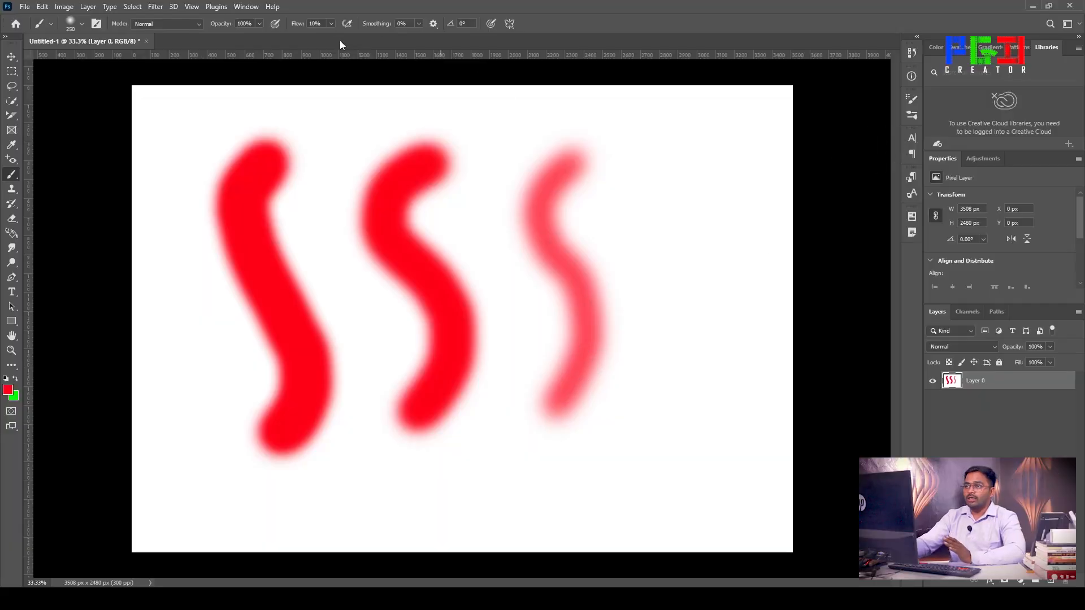
- Reset the brush flow to 100% and undo the three flow test strokes
click(322, 24)
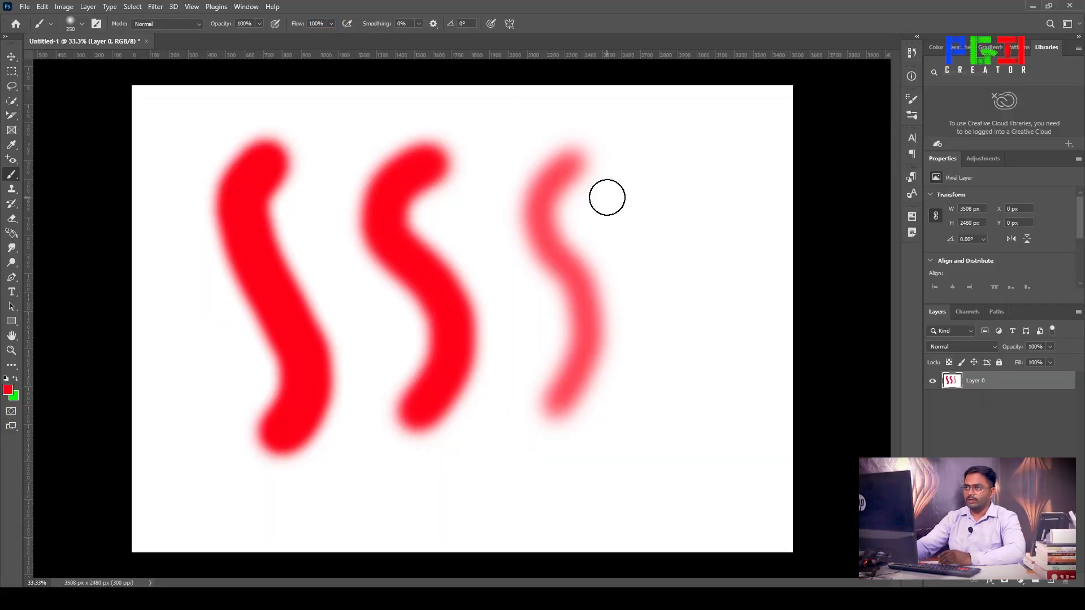
key(ctrl+z)
key(ctrl+z)
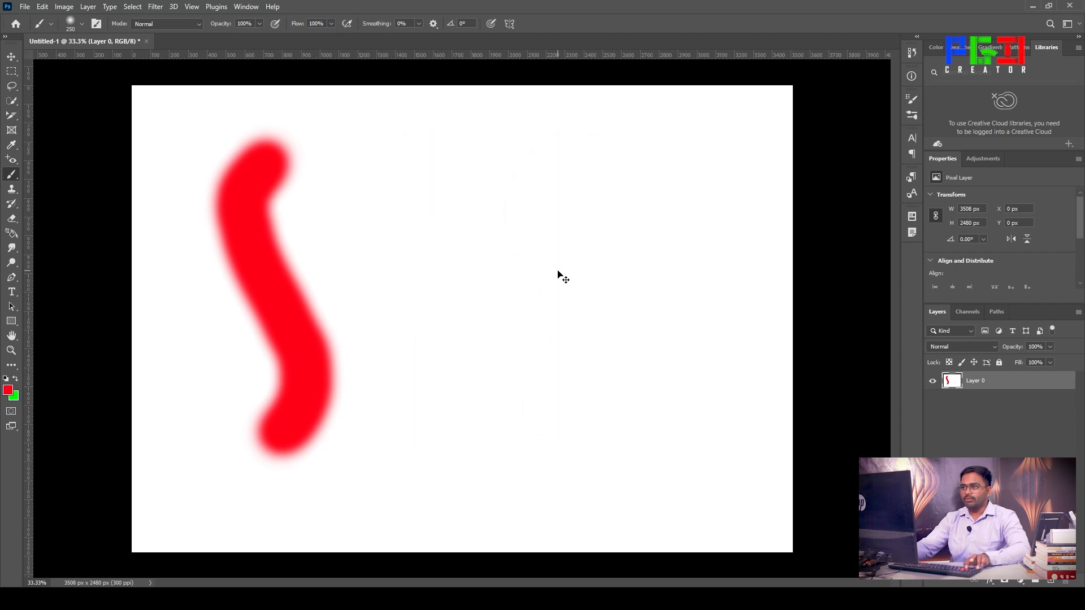
key(ctrl+z)
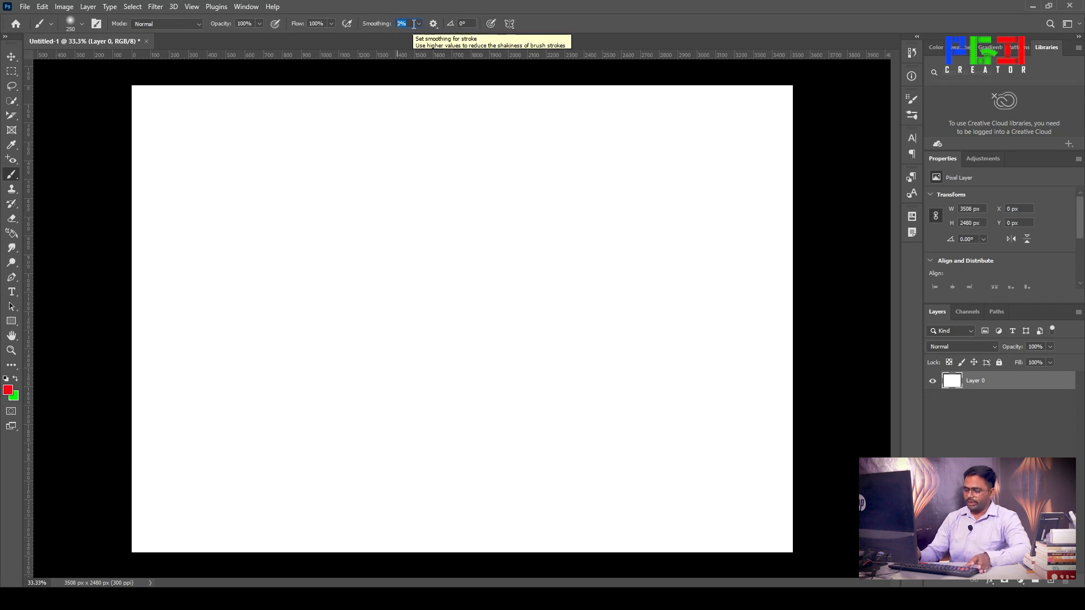
- Paint one wavy red stroke with smoothing at 10% and a second beside it with smoothing at 50%
text(1)
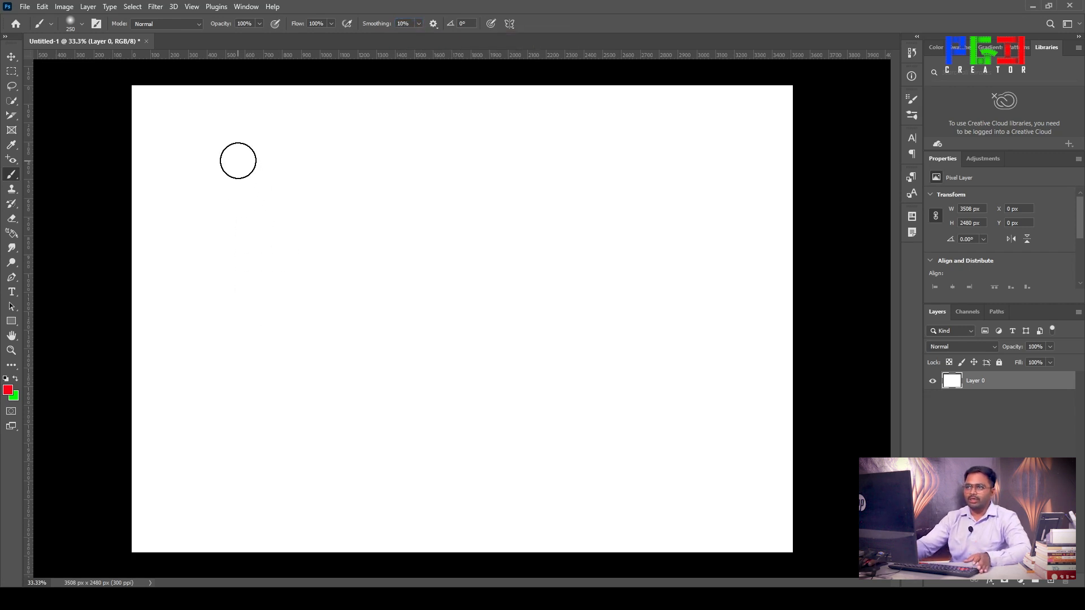
mouse_move(237, 157)
mouse_down()
mouse_move(207, 211)
mouse_move(232, 273)
mouse_move(284, 338)
mouse_move(248, 439)
mouse_up()
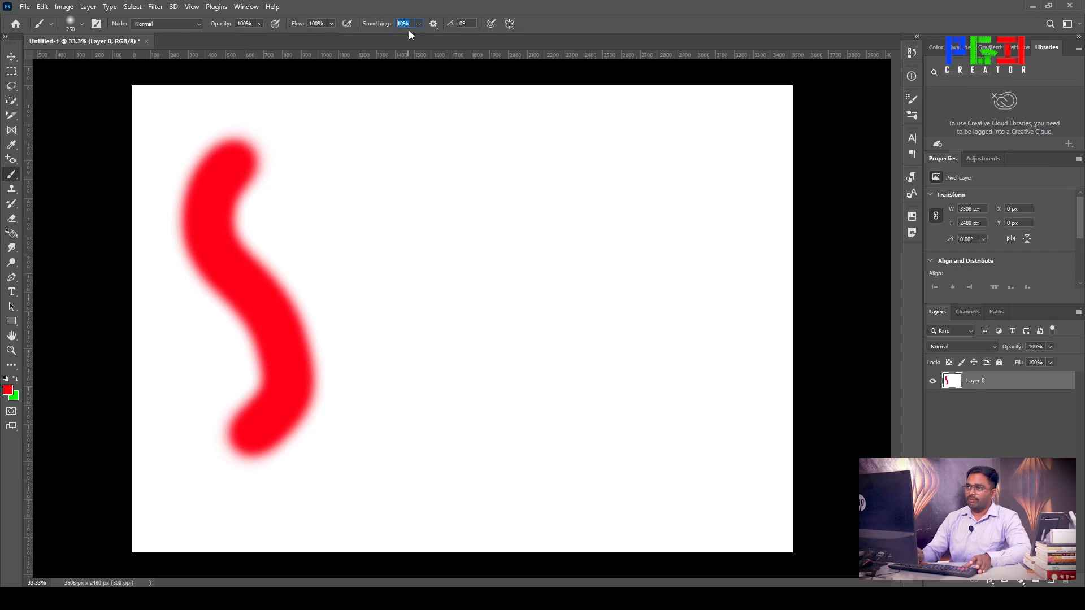
text(50)
key(Return)
mouse_move(444, 159)
mouse_down()
mouse_move(419, 174)
mouse_move(392, 217)
mouse_move(406, 260)
mouse_move(473, 317)
mouse_move(480, 368)
mouse_move(442, 426)
mouse_move(406, 453)
mouse_up()
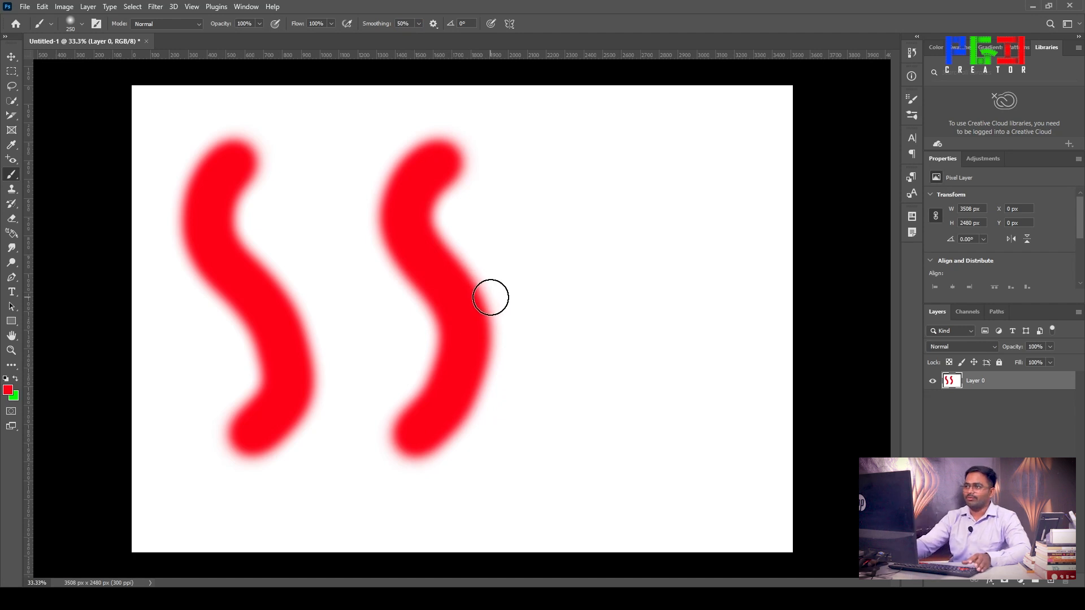
- Set the brush smoothing to 100% and paint a third wavy red stroke beside the other two
text(100)
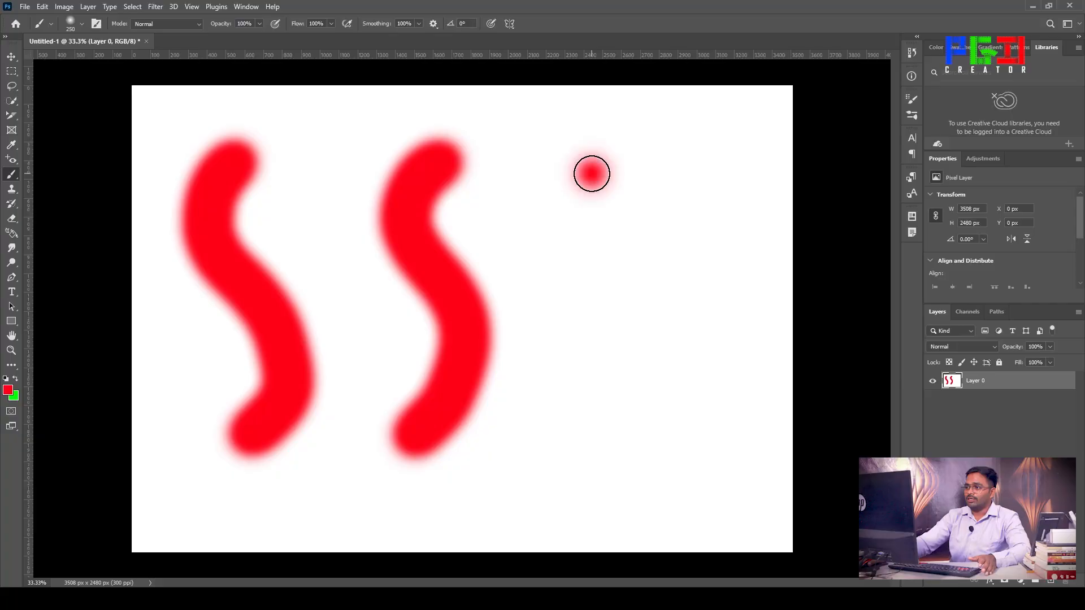
drag(589, 172, 565, 234)
mouse_move(635, 348)
mouse_down()
mouse_move(615, 432)
mouse_move(514, 469)
mouse_up()
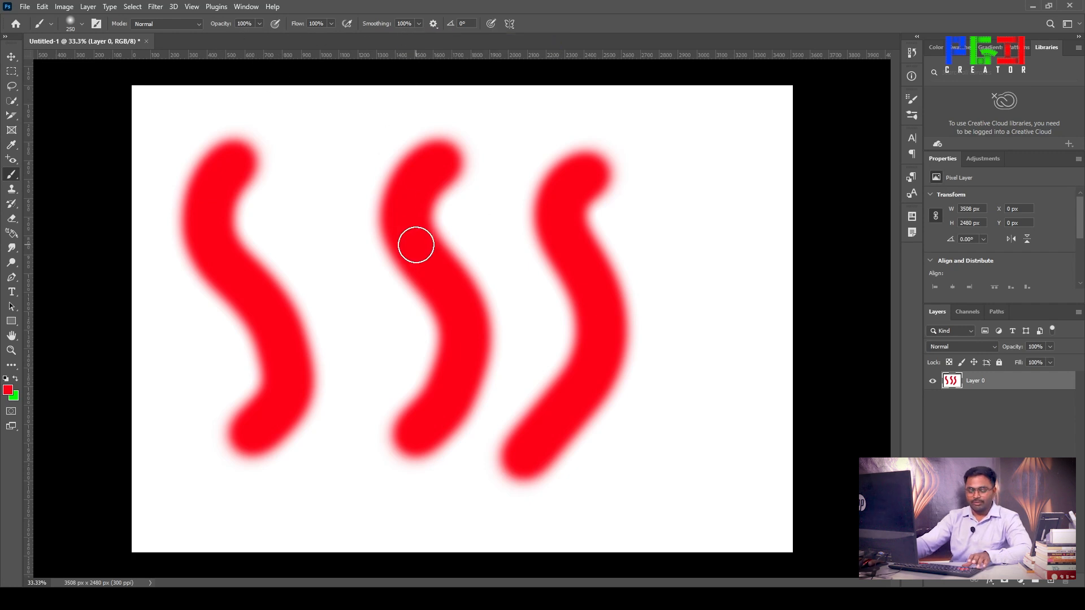
- Undo the three smoothing test strokes to clear the canvas
key(ctrl+z)
key(ctrl+z)
key(ctrl+z)
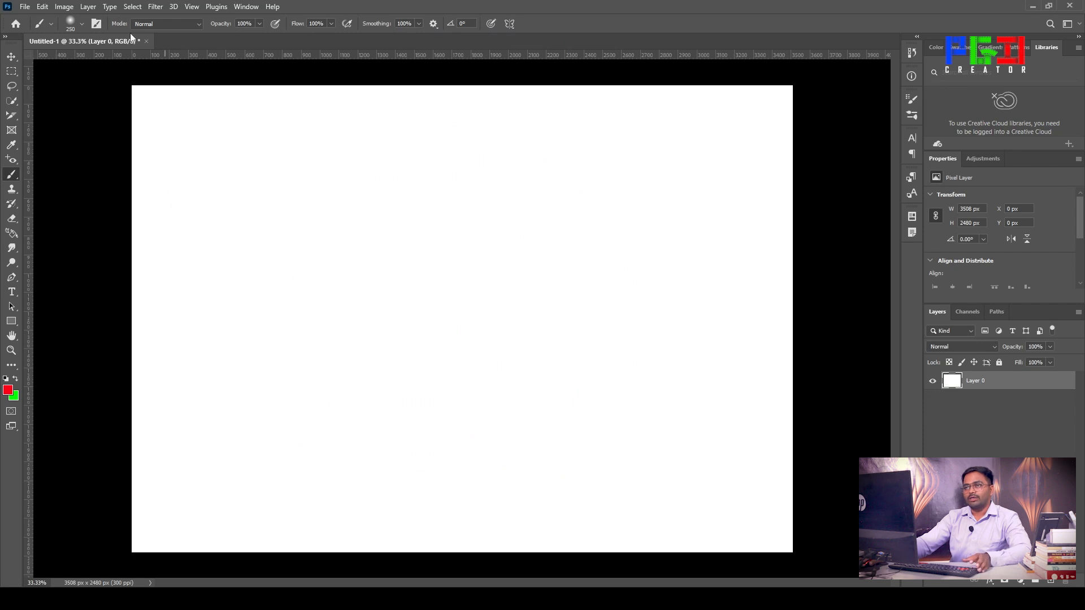
- Examine the painting mode options available for the brush, keeping Normal
click(153, 25)
click(153, 24)
click(154, 23)
click(178, 19)
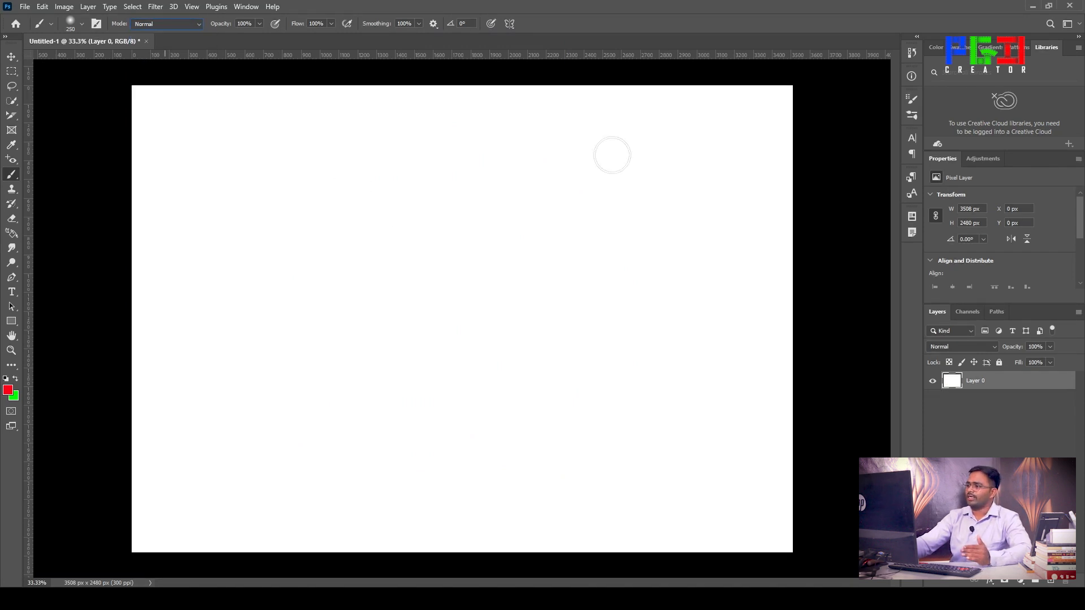
click(148, 25)
click(148, 25)
click(148, 25)
click(148, 25)
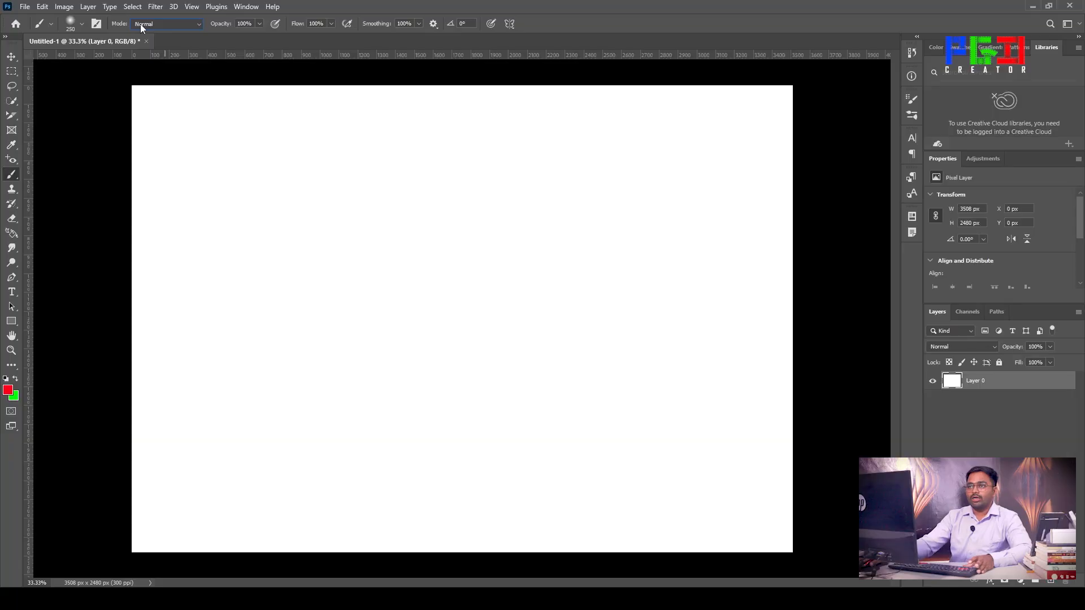
- Open the Brush Settings and choose the irregular 25 px tip in the first row
click(95, 24)
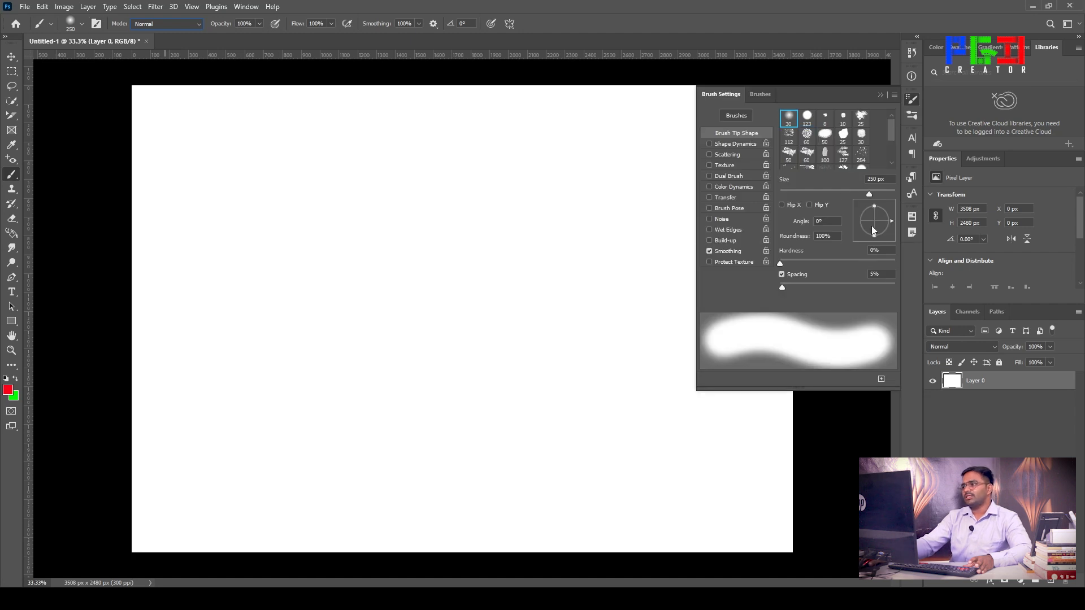
click(807, 117)
click(856, 118)
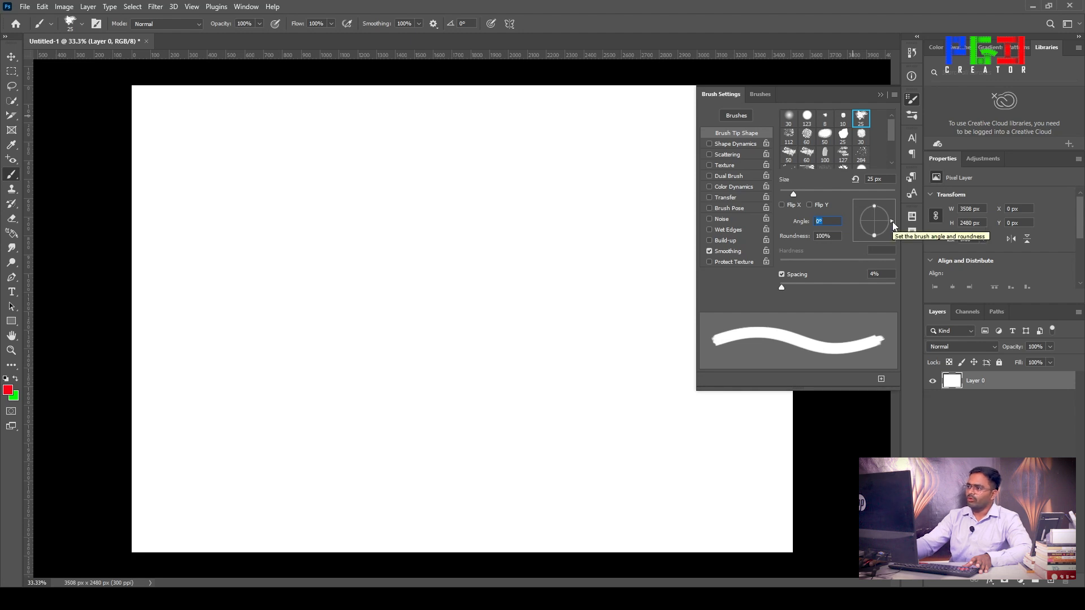
- Set the brush tip's roundness to 10% and its angle to 45°, and close the Brush Settings
key(Tab)
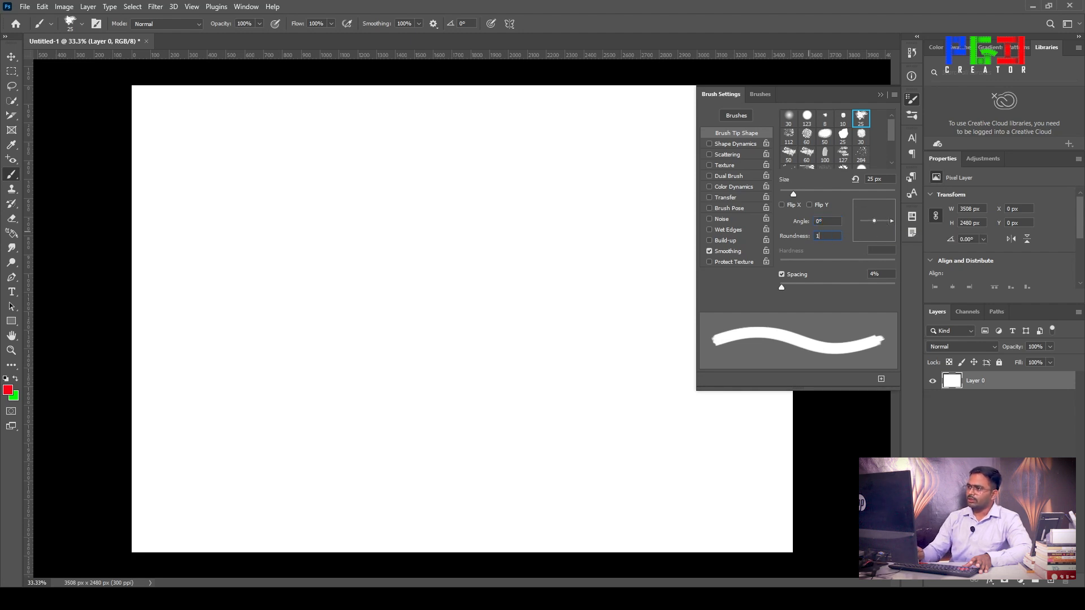
text(10)
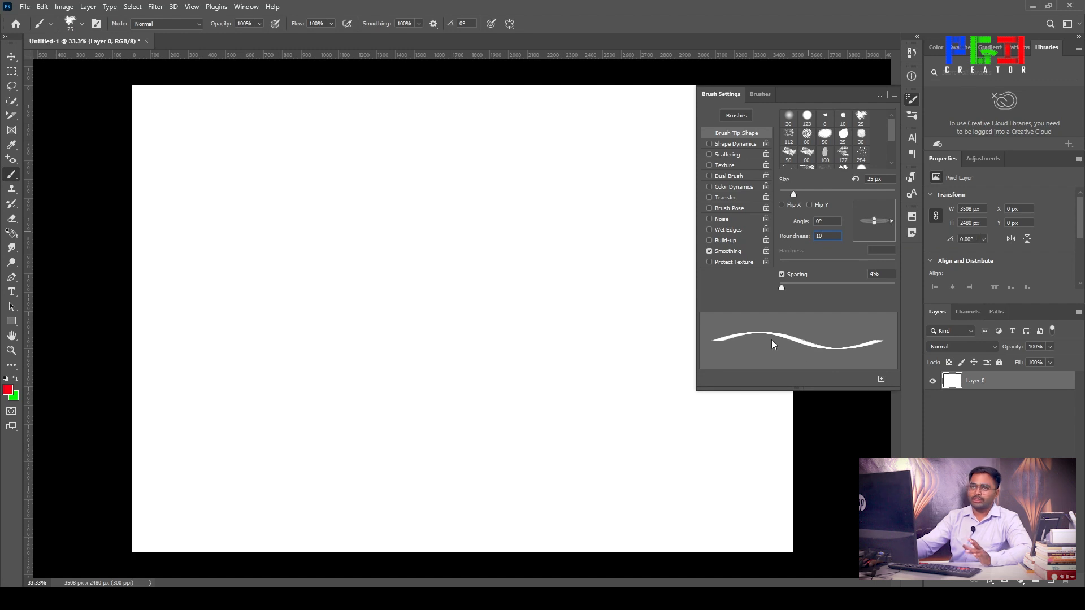
double_click(824, 221)
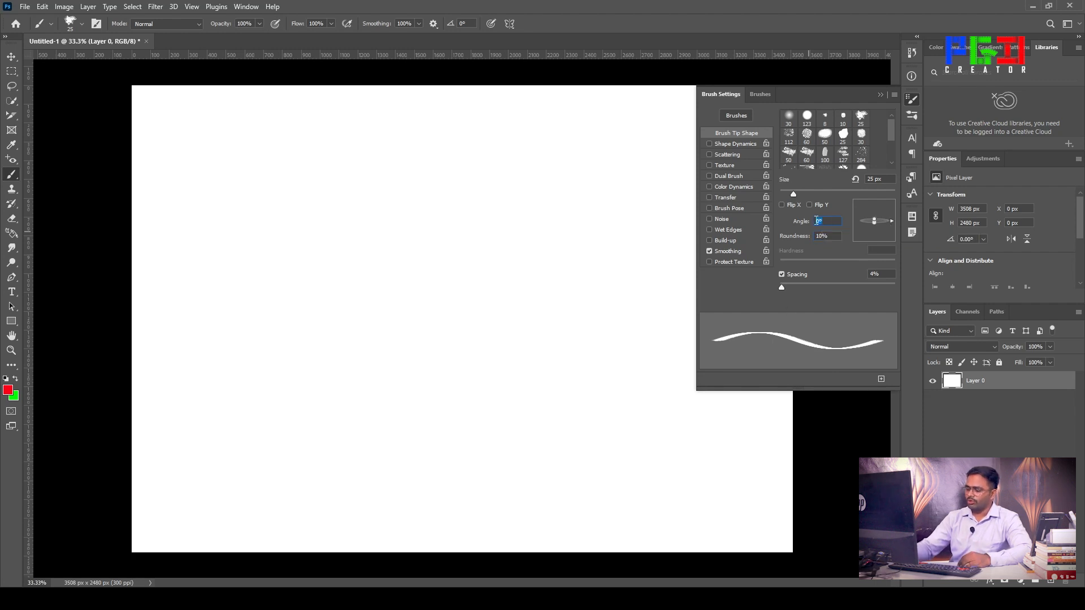
text(45)
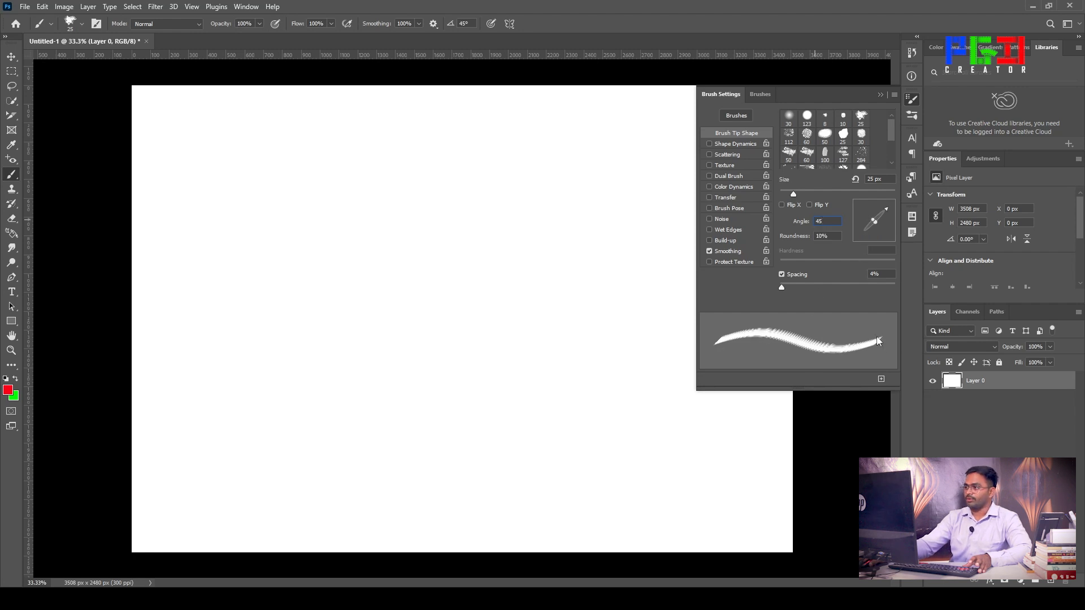
click(913, 99)
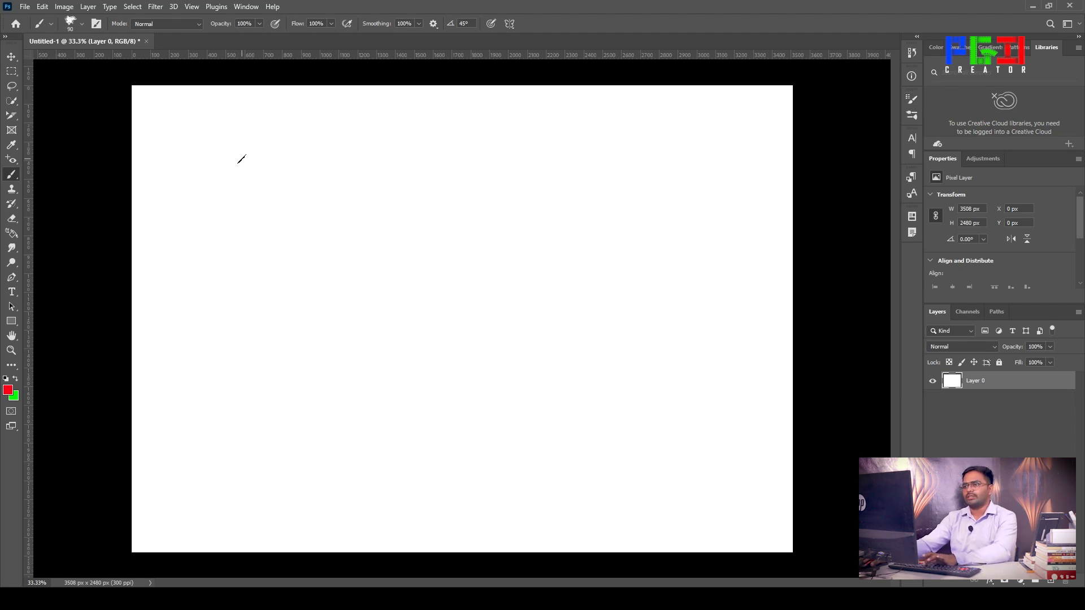
- Paint one long wavy red test stroke across the canvas with the angled tip, and undo it
mouse_move(248, 177)
mouse_down()
mouse_move(304, 205)
mouse_move(306, 252)
mouse_move(242, 273)
mouse_move(219, 305)
mouse_move(246, 338)
mouse_move(353, 292)
mouse_move(395, 324)
mouse_move(365, 470)
mouse_move(502, 415)
mouse_move(586, 282)
mouse_move(691, 336)
mouse_move(737, 292)
mouse_up()
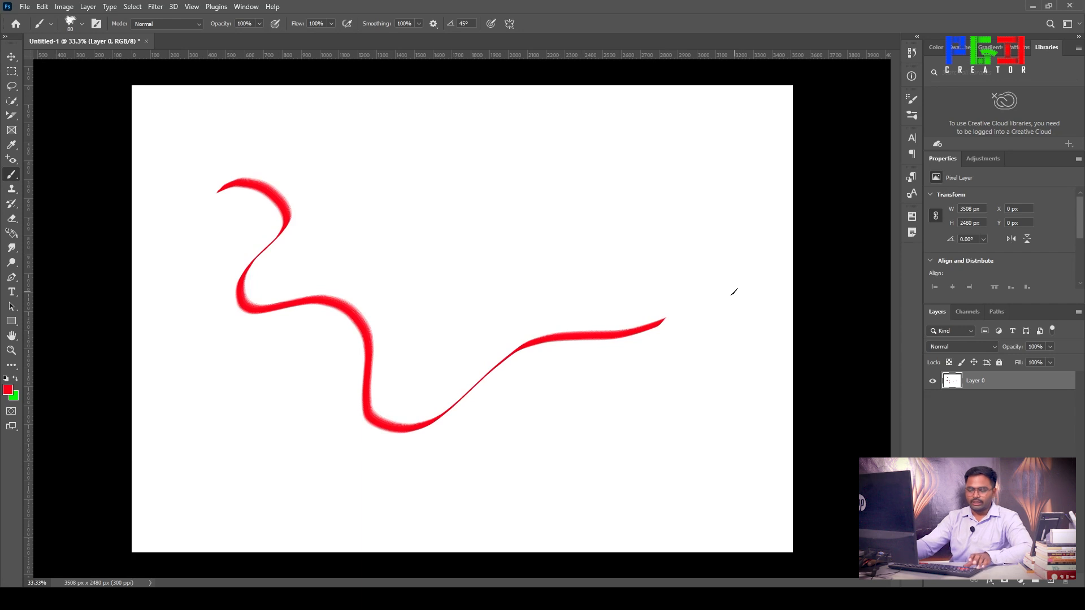
key(ctrl+z)
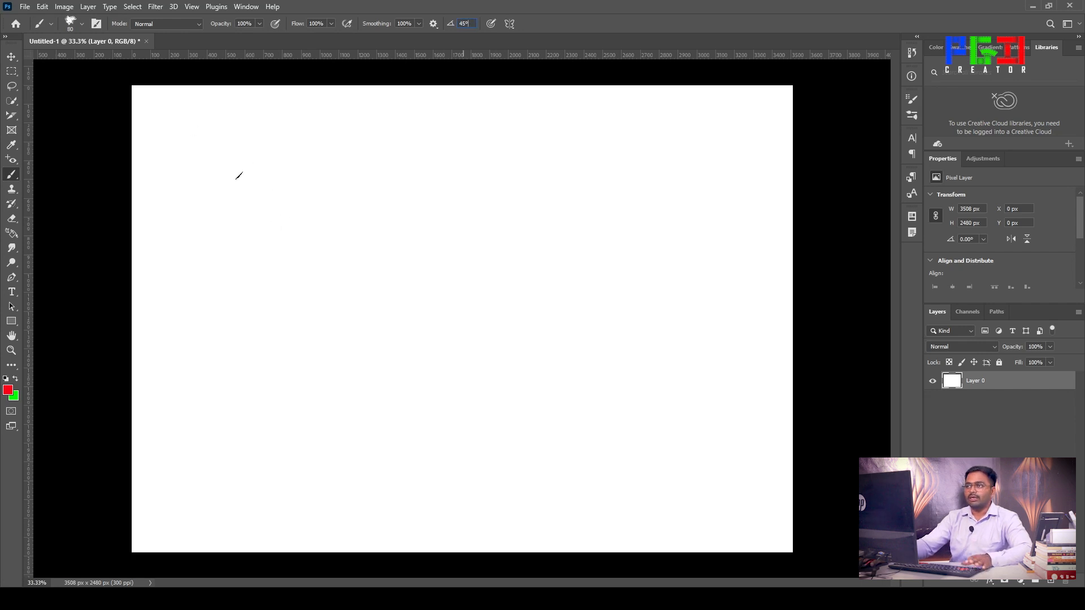
- Set the brush smoothing to 10% and enlarge the brush to 125 px
click(399, 22)
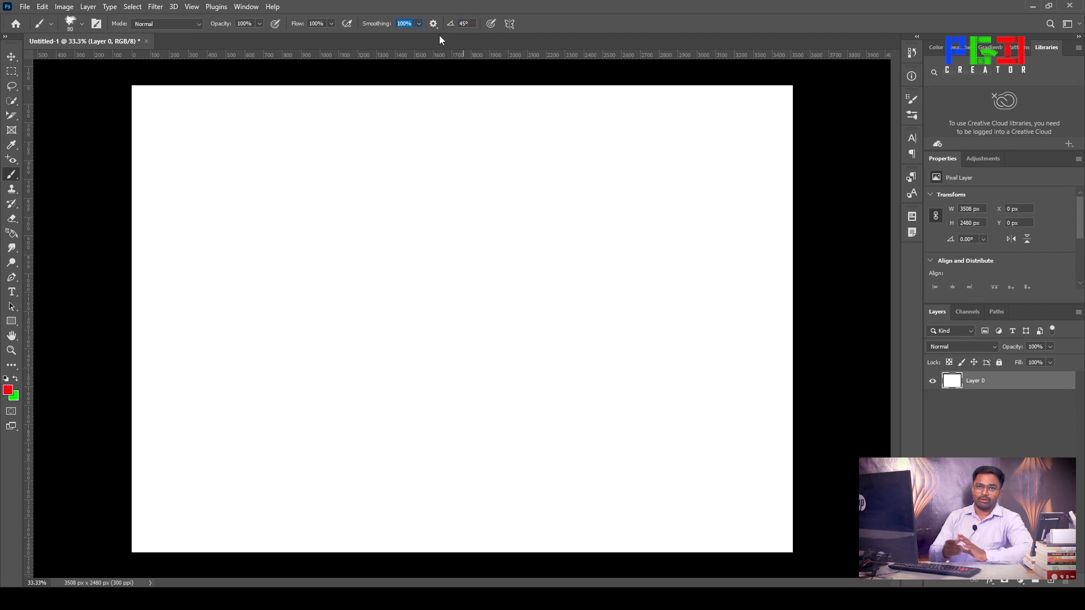
text(10)
key(Return)
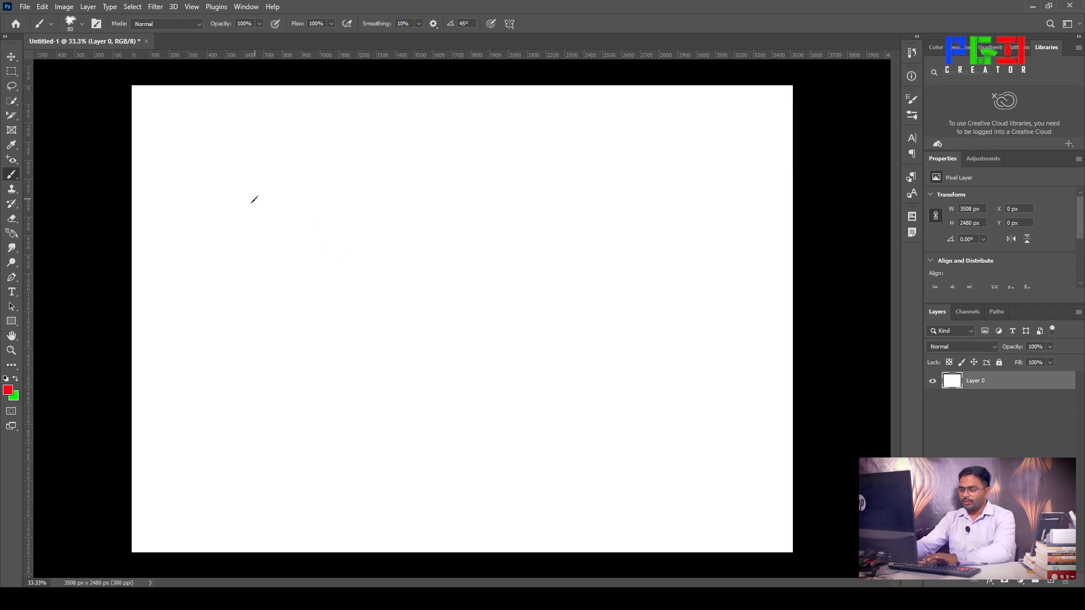
key(bracketright)
key(bracketright)
key(bracketright)
key(bracketright)
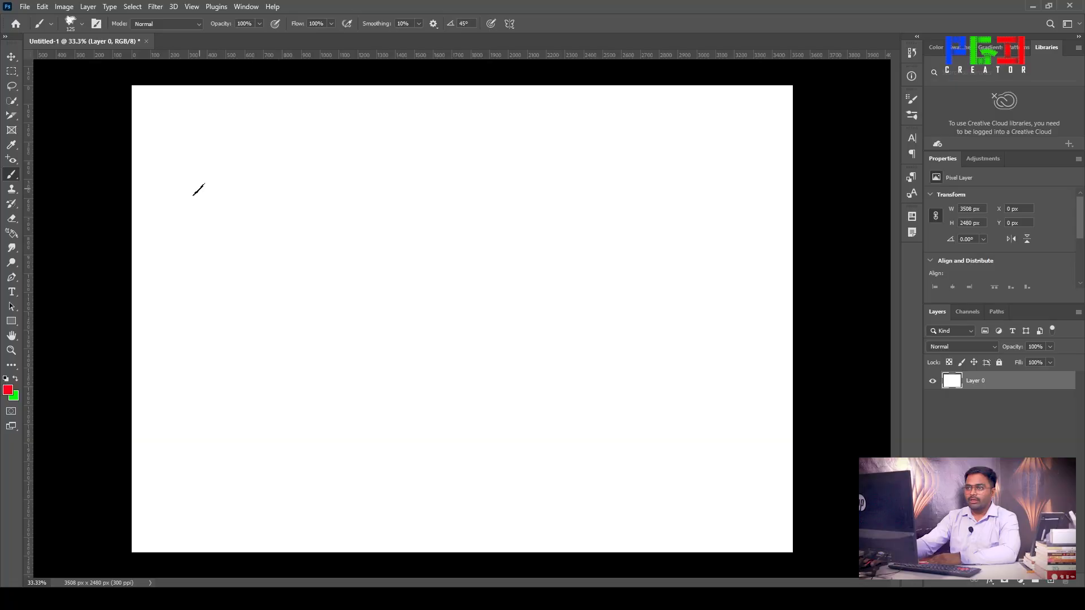
- Hand-letter the Devanagari word आई in red across the upper part of the canvas, including its headline
mouse_move(194, 195)
mouse_down()
mouse_move(241, 185)
mouse_move(279, 207)
mouse_move(272, 256)
mouse_move(225, 273)
mouse_move(279, 282)
mouse_move(285, 336)
mouse_move(232, 376)
mouse_move(177, 331)
mouse_move(170, 308)
mouse_up()
mouse_move(259, 264)
mouse_down()
mouse_move(286, 278)
mouse_move(332, 249)
mouse_up()
mouse_move(355, 174)
mouse_down()
mouse_move(344, 250)
mouse_move(361, 333)
mouse_up()
mouse_move(394, 168)
mouse_down()
mouse_move(386, 306)
mouse_move(411, 305)
mouse_up()
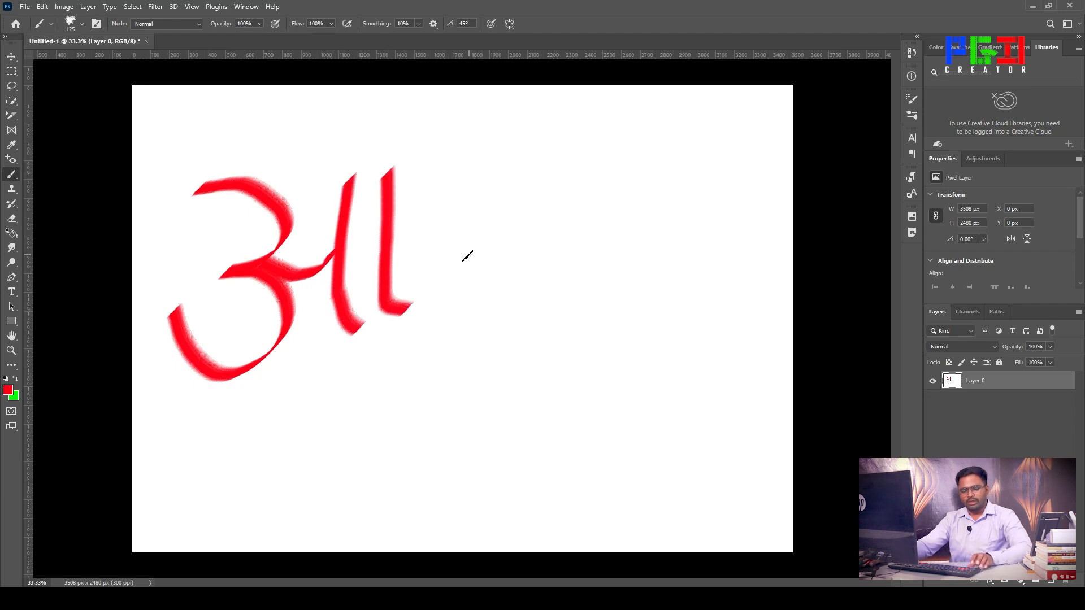
mouse_move(481, 160)
mouse_down()
mouse_move(477, 206)
mouse_move(465, 194)
mouse_move(430, 219)
mouse_move(493, 230)
mouse_move(502, 271)
mouse_move(437, 293)
mouse_move(456, 273)
mouse_move(465, 366)
mouse_move(568, 304)
mouse_up()
mouse_move(511, 101)
mouse_down()
mouse_move(448, 90)
mouse_move(423, 125)
mouse_move(470, 144)
mouse_move(455, 170)
mouse_up()
click(310, 167)
drag(308, 170, 558, 149)
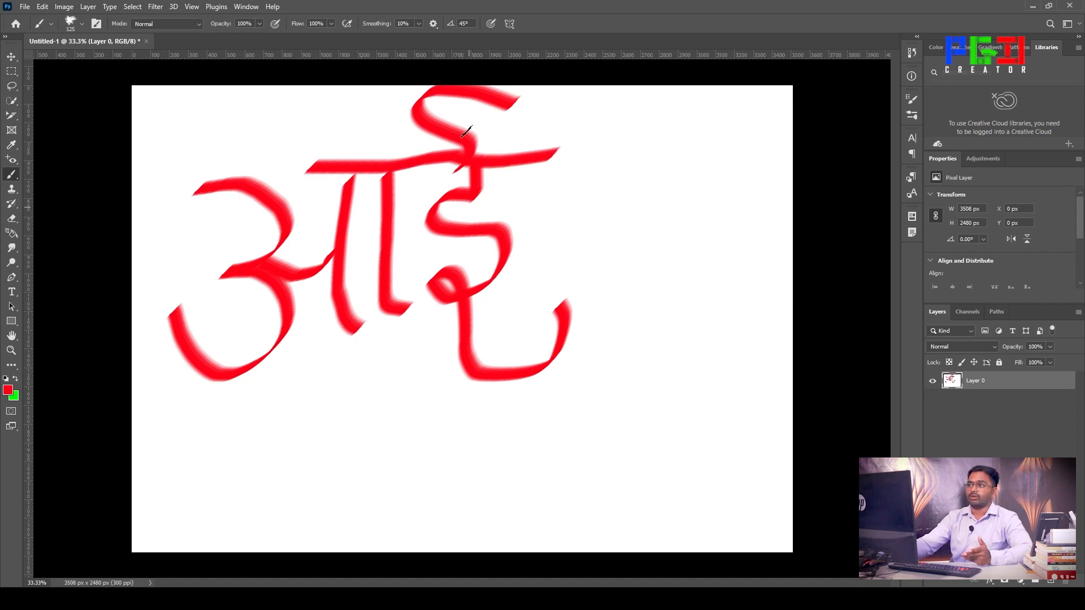
- Reset the irregular tip to 0° angle and 100% roundness, choose the hard round 123 px tip, and close the Brush Settings
click(97, 23)
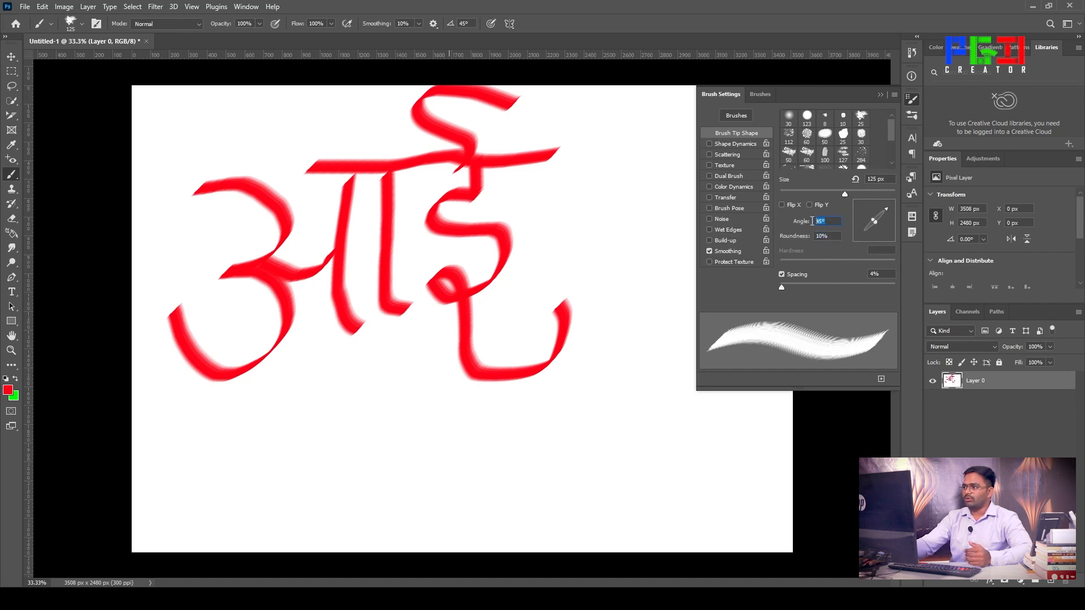
mouse_move(876, 225)
mouse_down()
mouse_move(887, 210)
mouse_move(878, 255)
mouse_up()
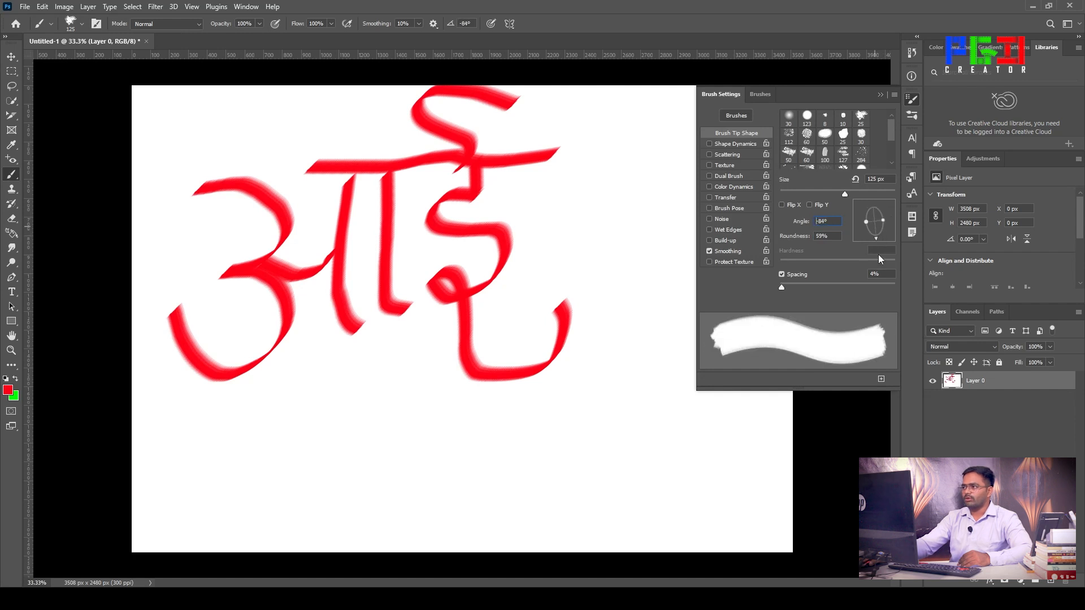
text(0)
key(Tab)
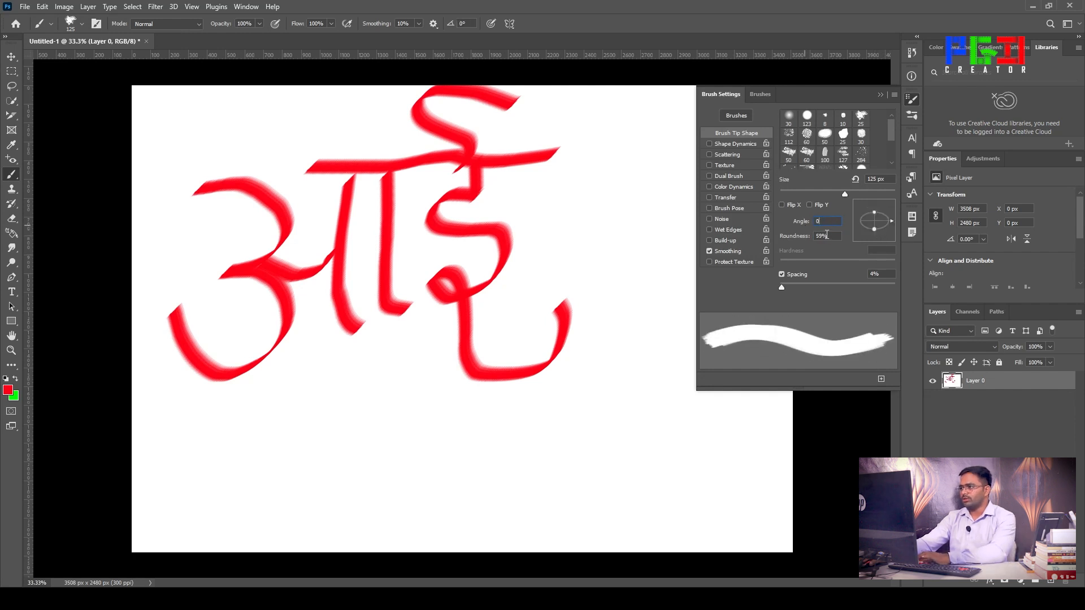
text(100)
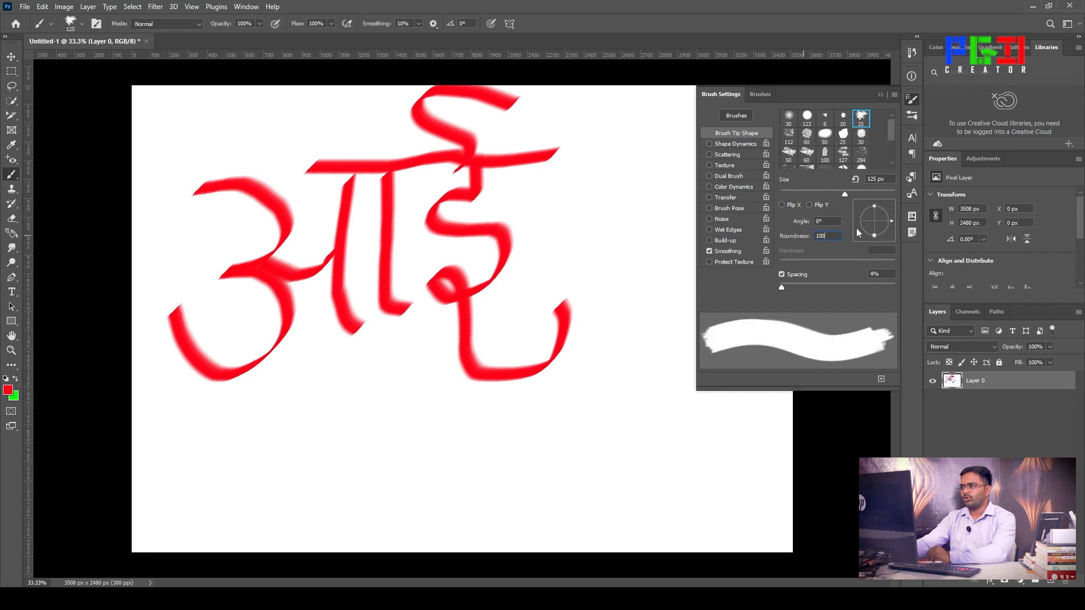
click(808, 117)
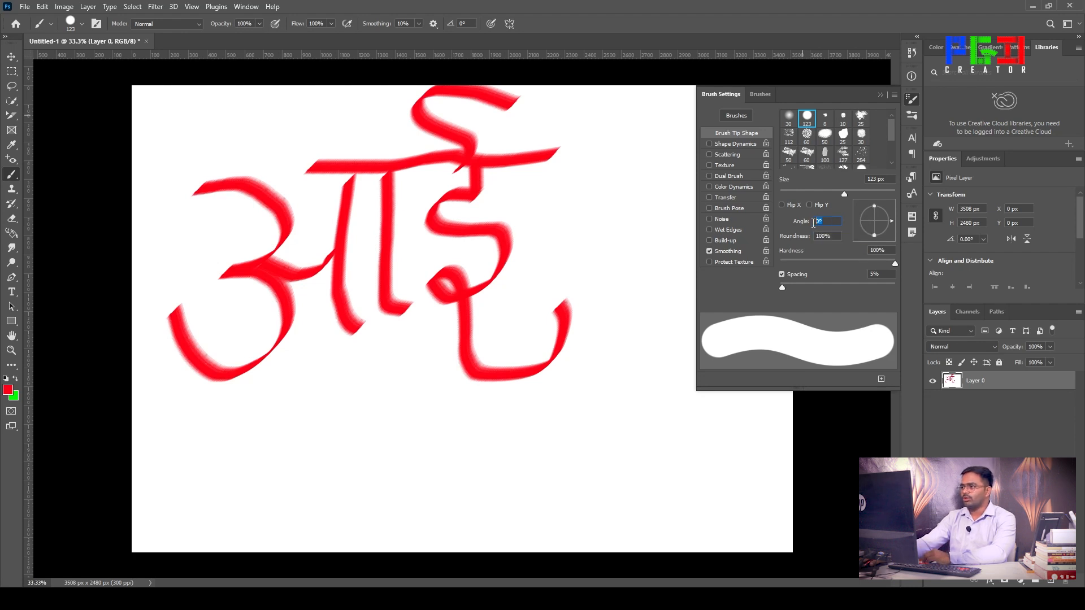
click(911, 101)
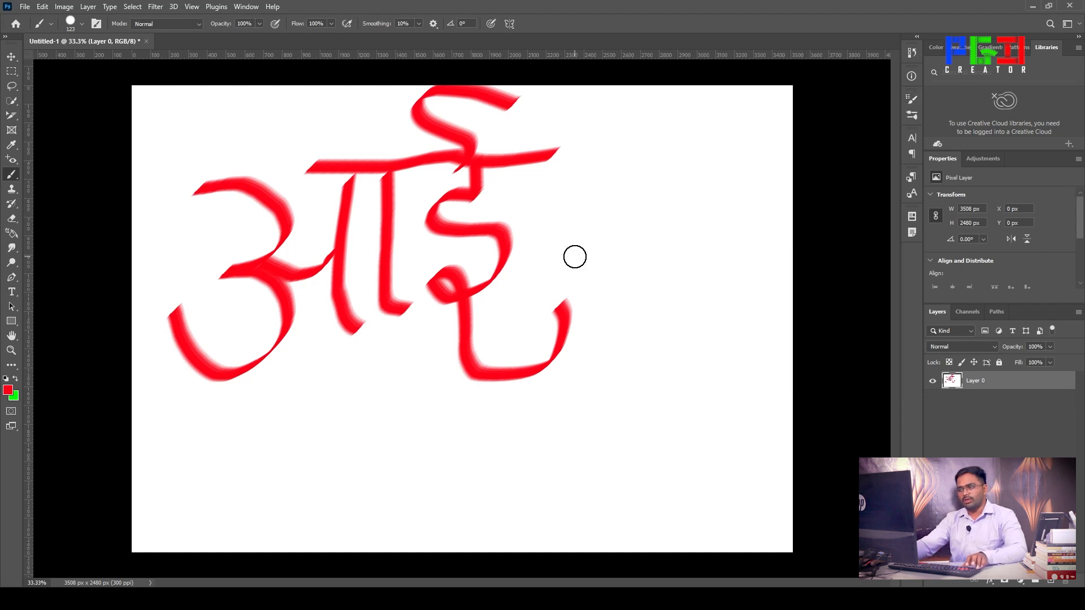
- Undo all the strokes of the word आई to clear the canvas
key(ctrl+z)
key(ctrl+z)
key(ctrl+z)
key(ctrl+z)
key(ctrl+z)
key(ctrl+z)
key(ctrl+z)
key(ctrl+z)
key(ctrl+z)
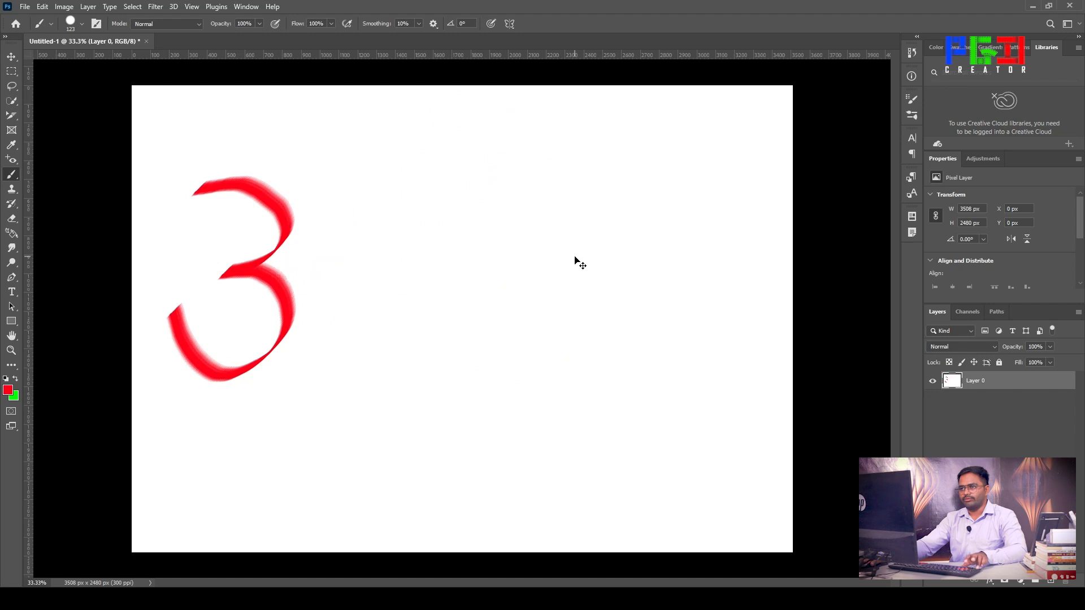
- Set the hard round tip's angle to 45° and its roundness to 10%, and close the Brush Settings
click(97, 25)
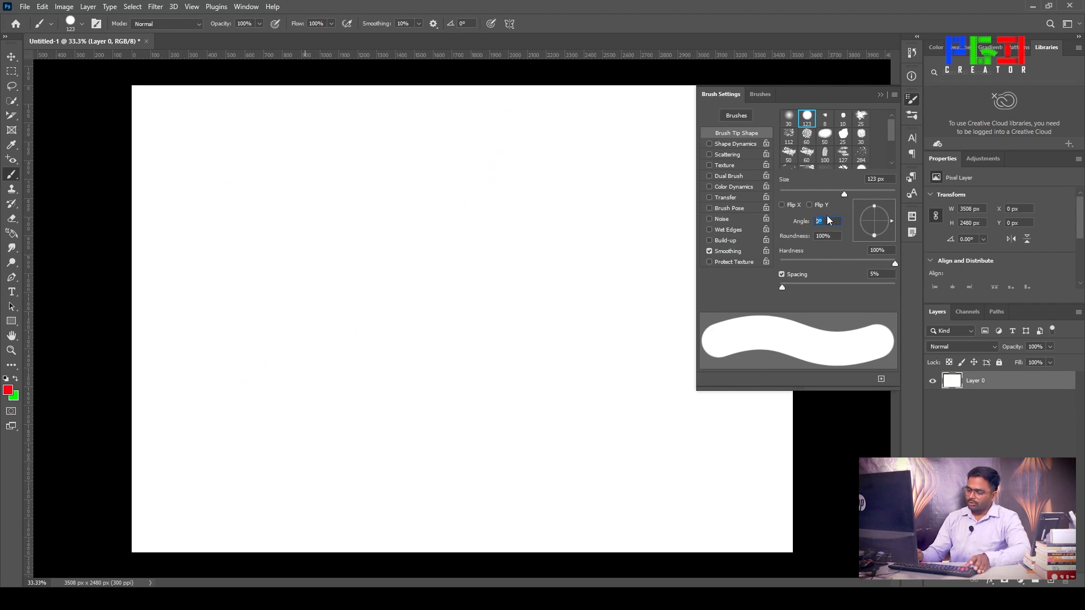
text(45)
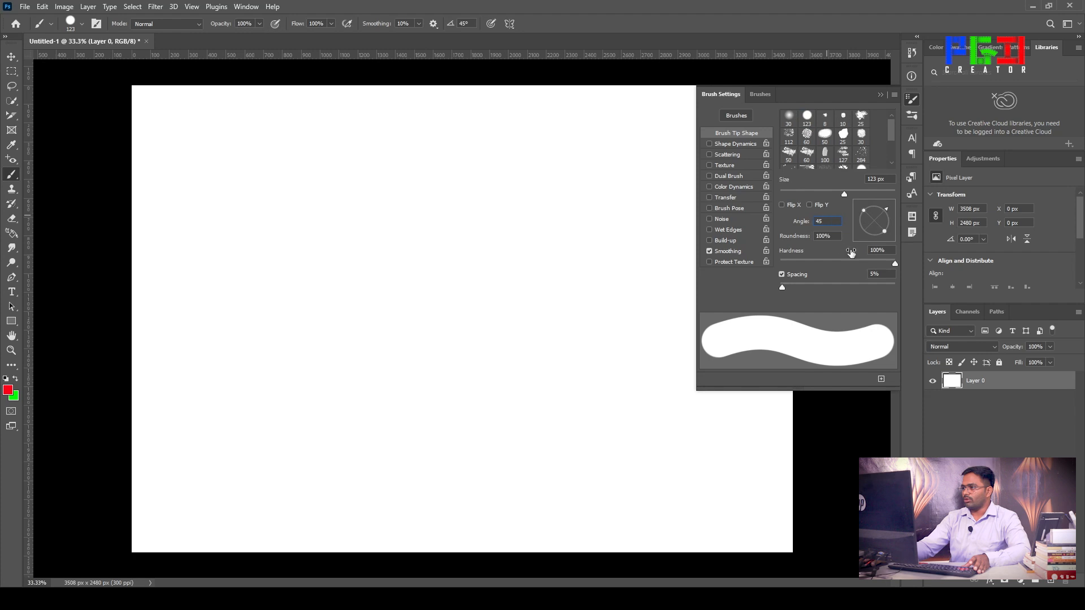
key(Tab)
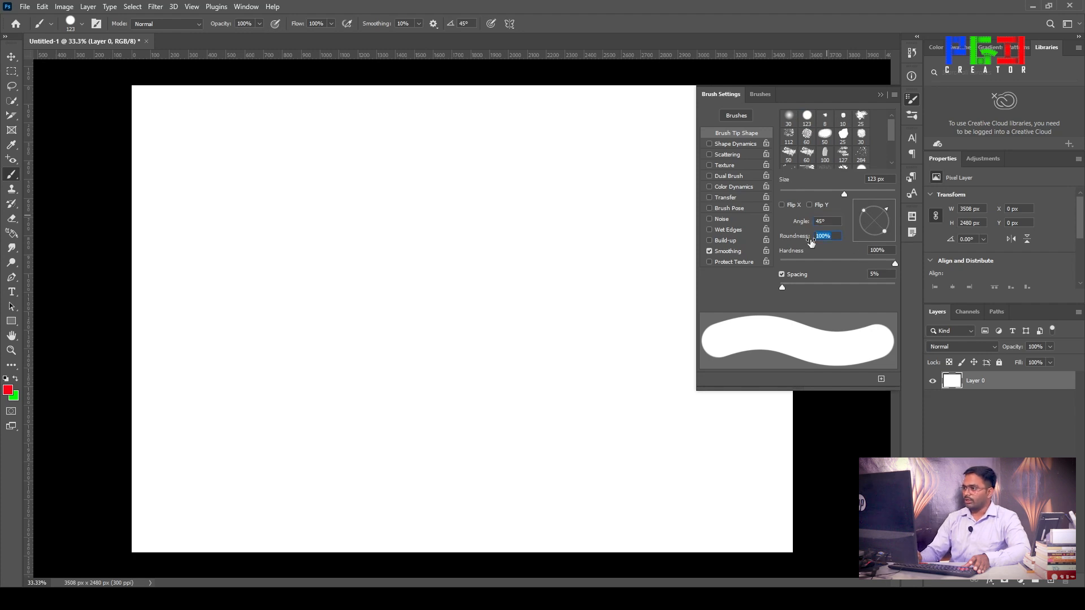
text(10)
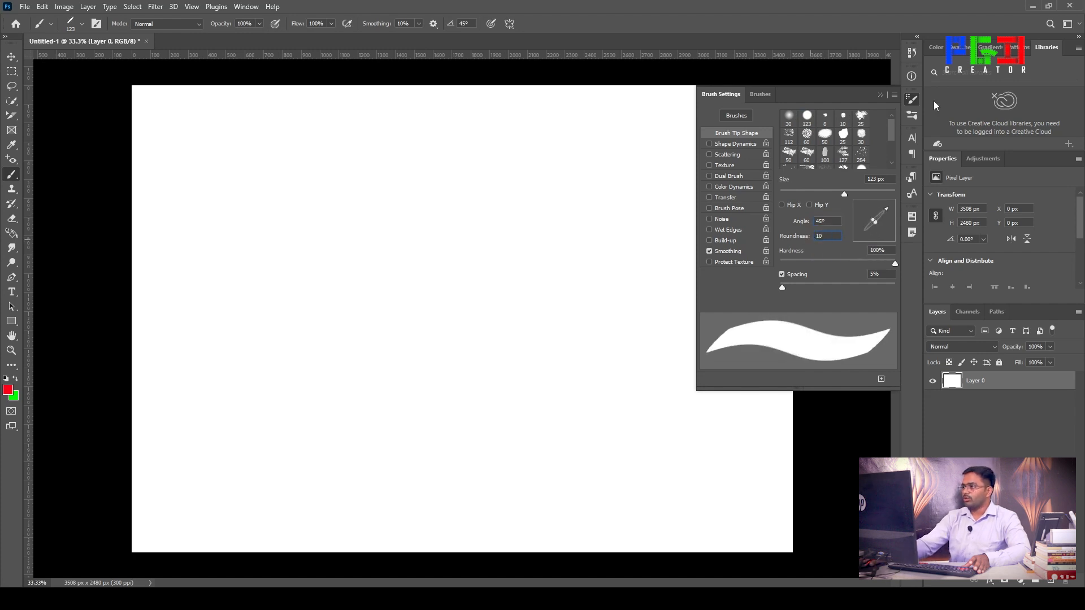
click(915, 100)
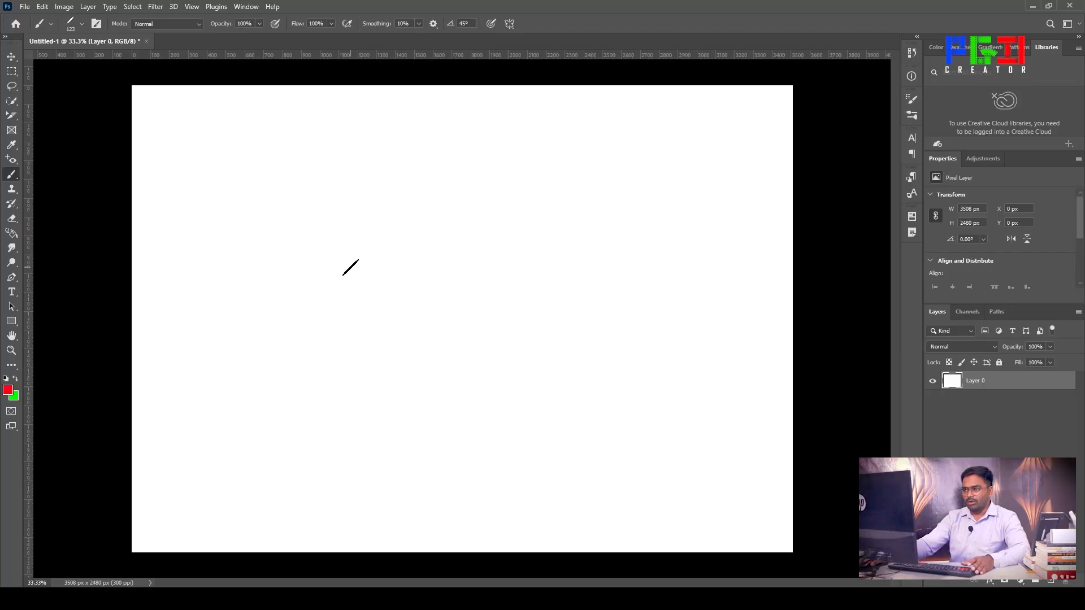
- Hand-letter the Devanagari word माँ in solid red near the middle of the canvas, with its headline and chandrabindu
mouse_move(348, 234)
mouse_down()
mouse_move(337, 391)
mouse_move(317, 399)
mouse_move(288, 366)
mouse_move(304, 350)
mouse_move(413, 333)
mouse_up()
drag(414, 239, 409, 394)
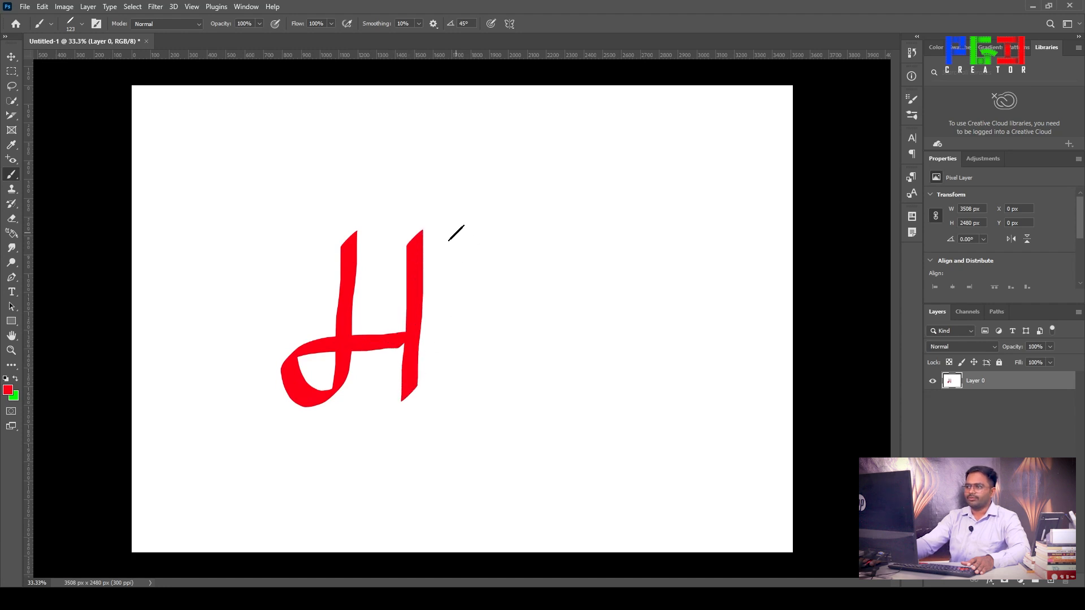
drag(456, 233, 455, 400)
mouse_move(357, 141)
mouse_down()
mouse_move(439, 175)
mouse_move(476, 151)
mouse_move(530, 136)
mouse_up()
drag(434, 137, 443, 134)
mouse_move(307, 233)
mouse_down()
mouse_move(468, 226)
mouse_move(519, 204)
mouse_up()
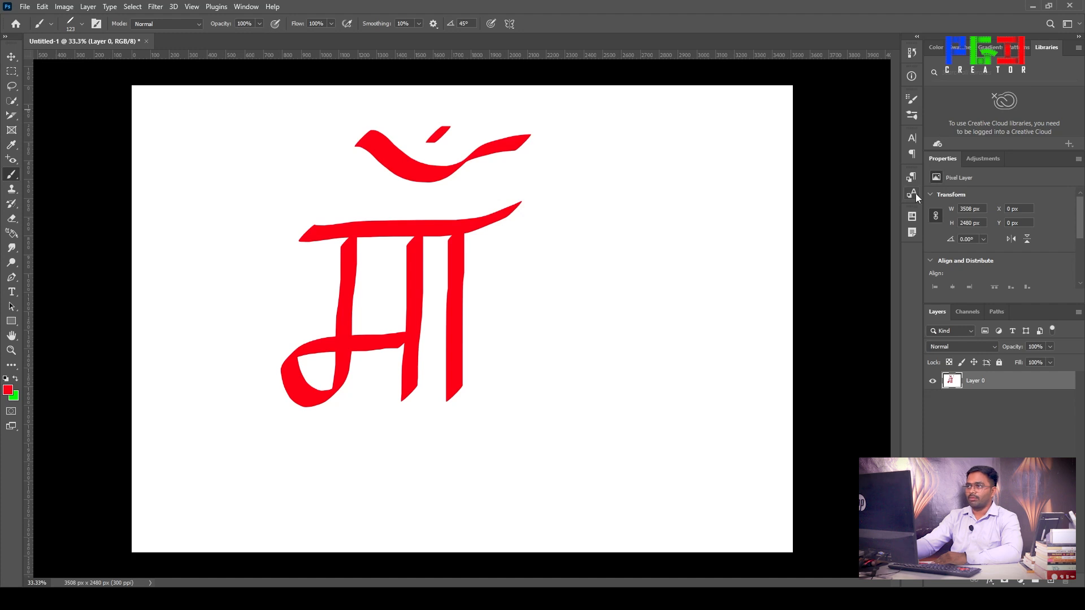
- Increase the brush tip spacing to 269% and close the Brush Settings
click(97, 26)
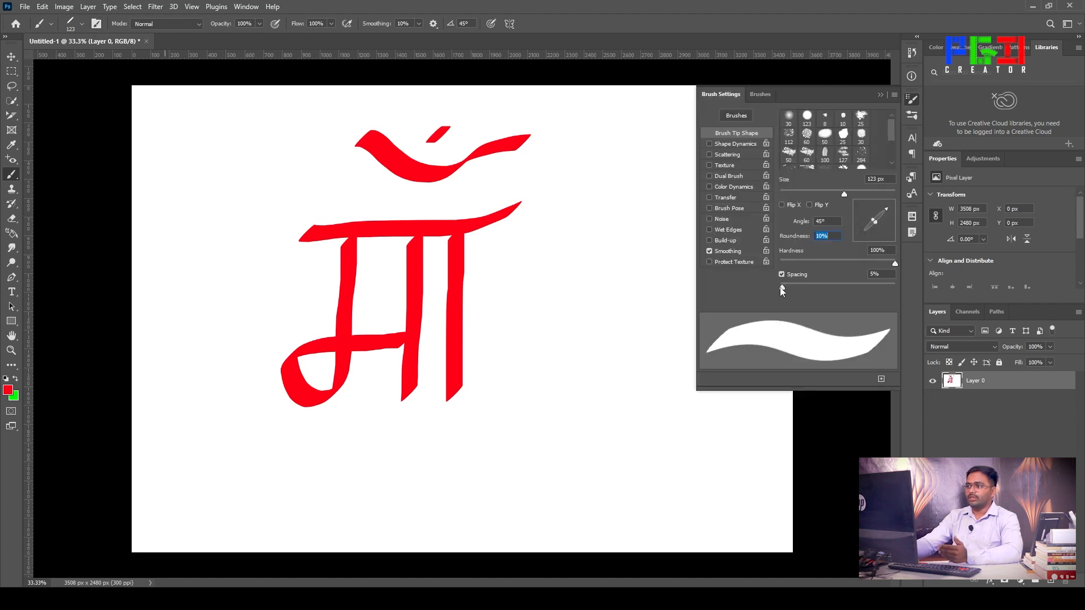
drag(781, 288, 872, 296)
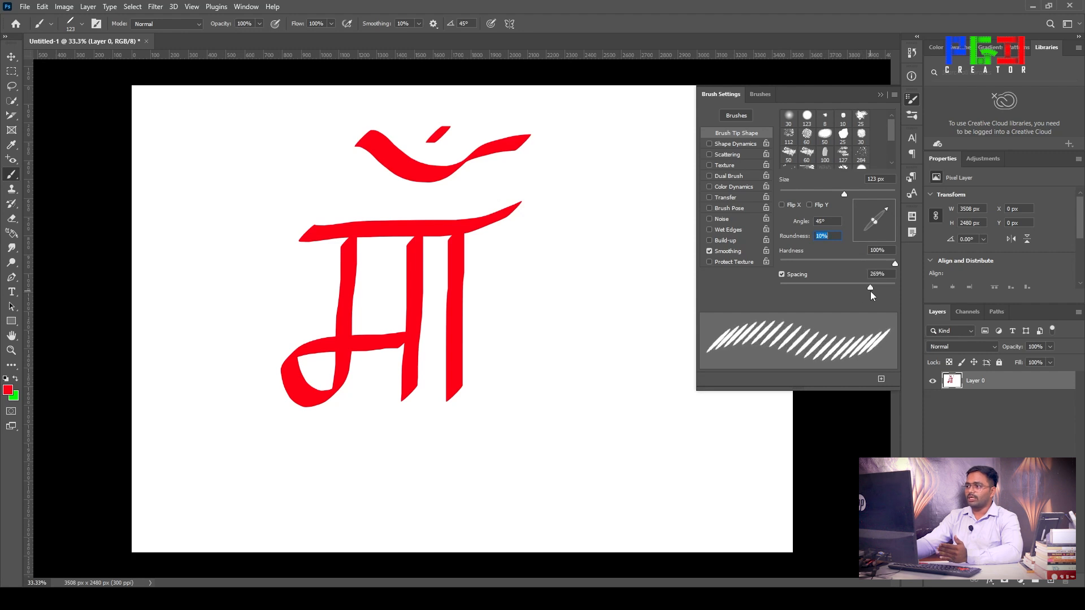
click(915, 100)
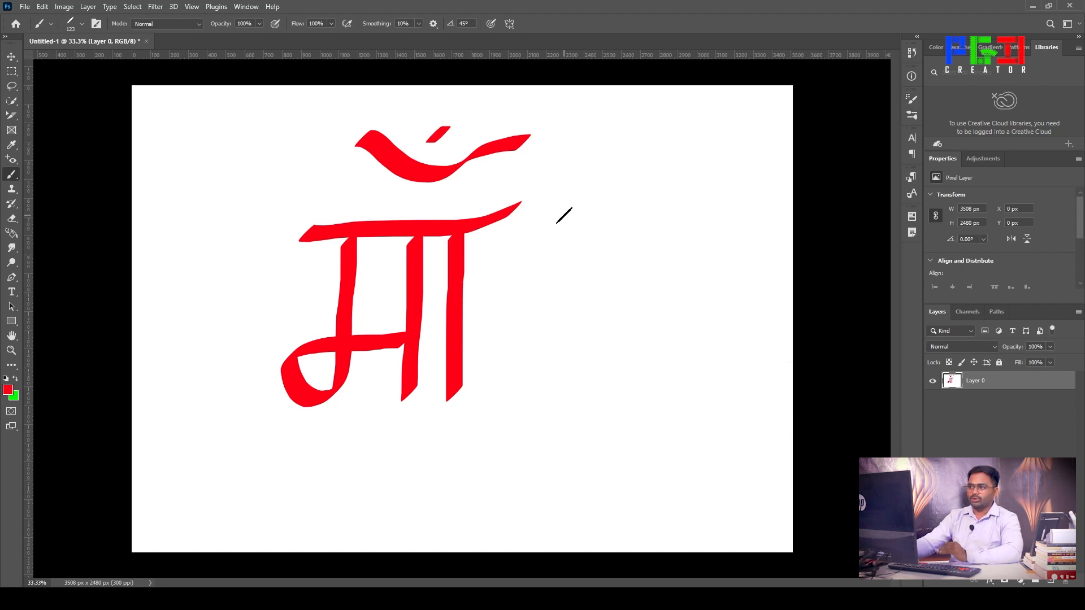
- Hand-letter a second माँ with the widely spaced brush on the blank area to the right of the solid word
mouse_move(599, 205)
mouse_down()
mouse_move(597, 366)
mouse_move(567, 387)
mouse_move(560, 332)
mouse_move(665, 317)
mouse_up()
drag(686, 198, 660, 373)
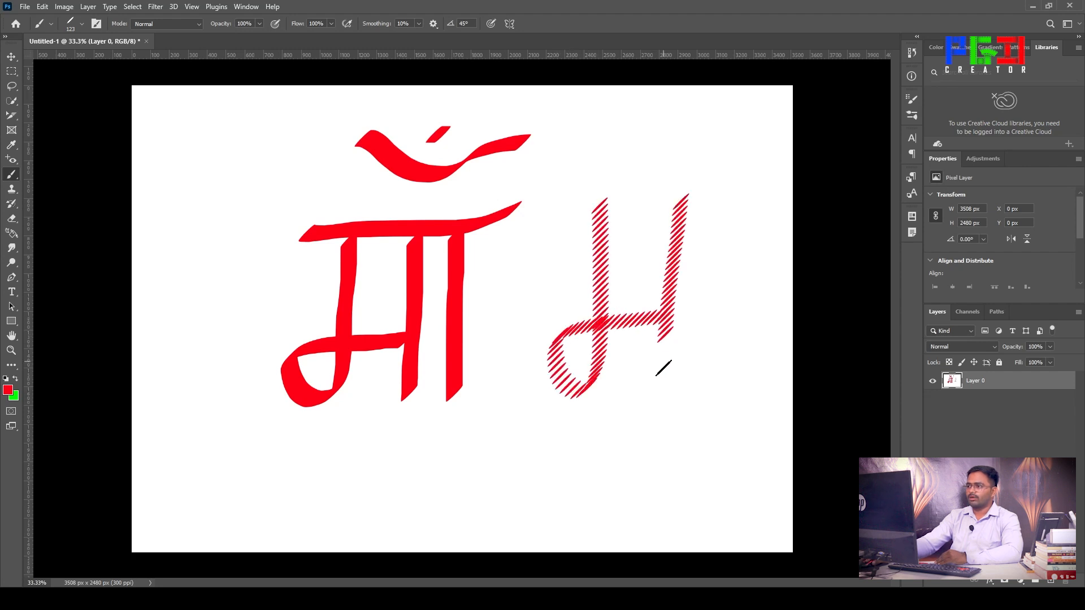
drag(718, 198, 707, 372)
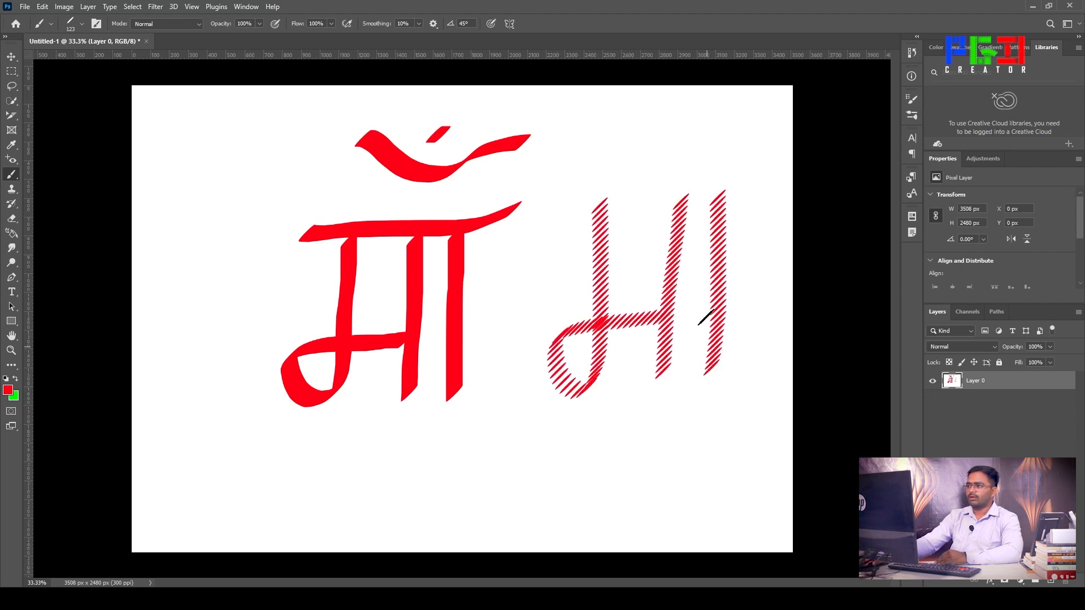
mouse_move(625, 148)
mouse_down()
mouse_move(658, 134)
mouse_move(703, 147)
mouse_move(735, 125)
mouse_move(703, 106)
mouse_up()
mouse_move(553, 209)
mouse_down()
mouse_move(707, 185)
mouse_move(756, 162)
mouse_up()
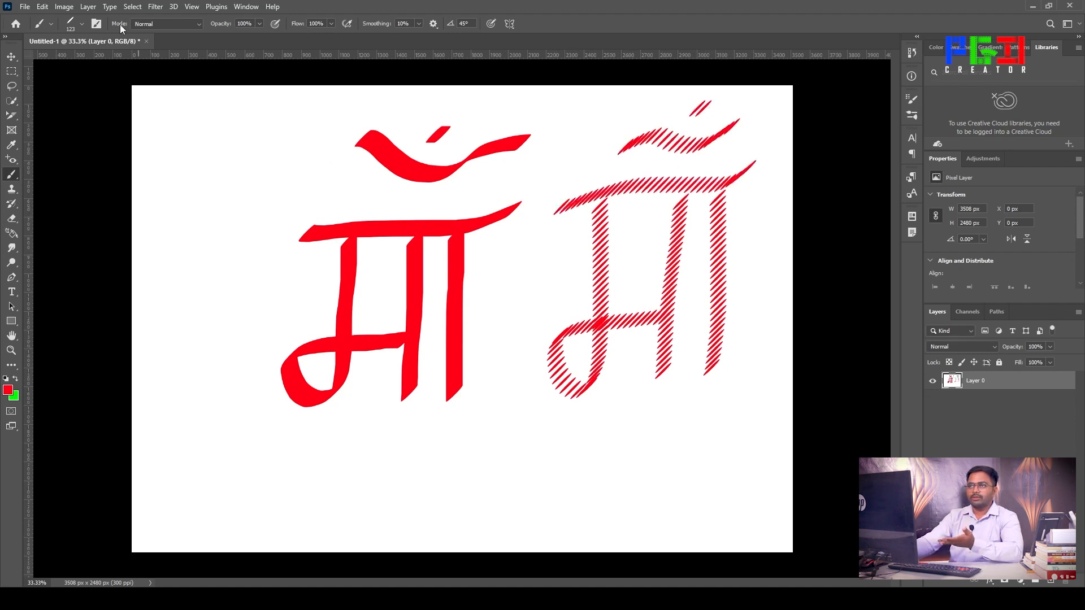
- Try the brush spacing at 1000% in the Brush Settings, and set it to 25%
click(97, 24)
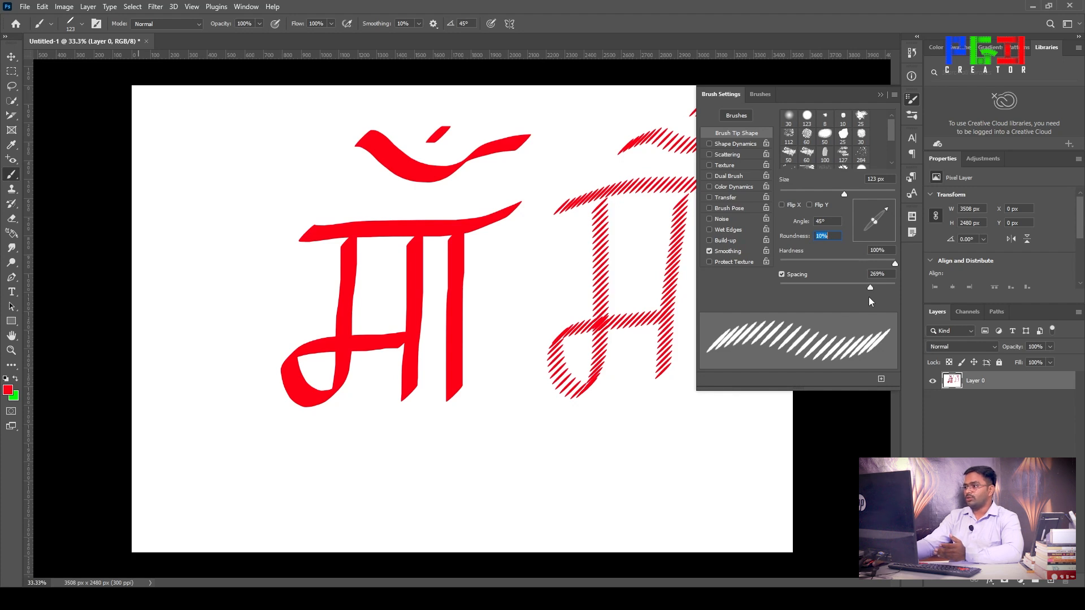
drag(870, 287, 896, 287)
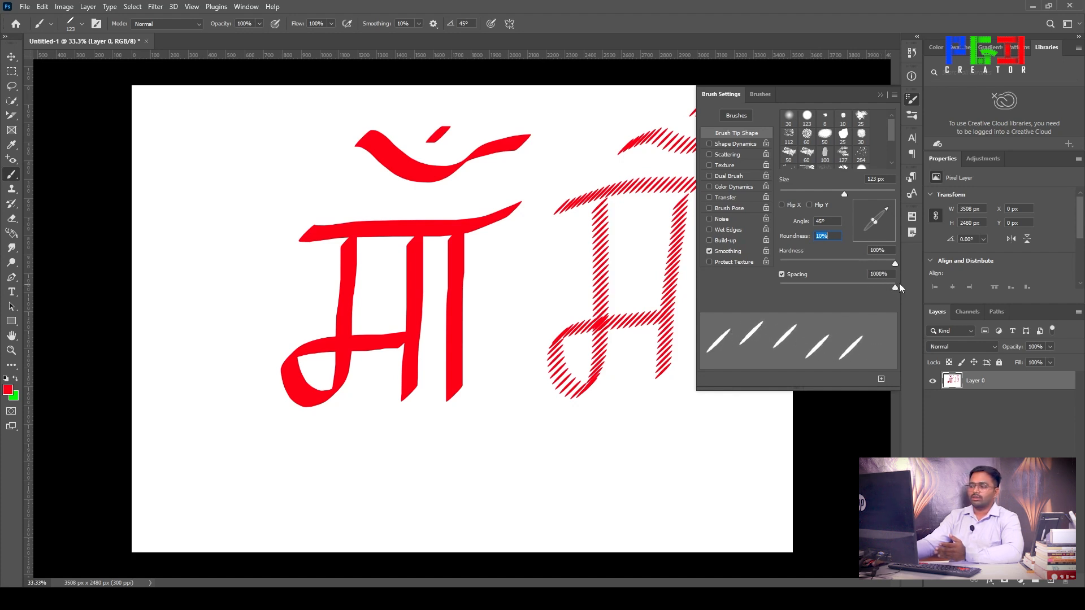
drag(900, 284, 801, 300)
click(879, 274)
text(25)
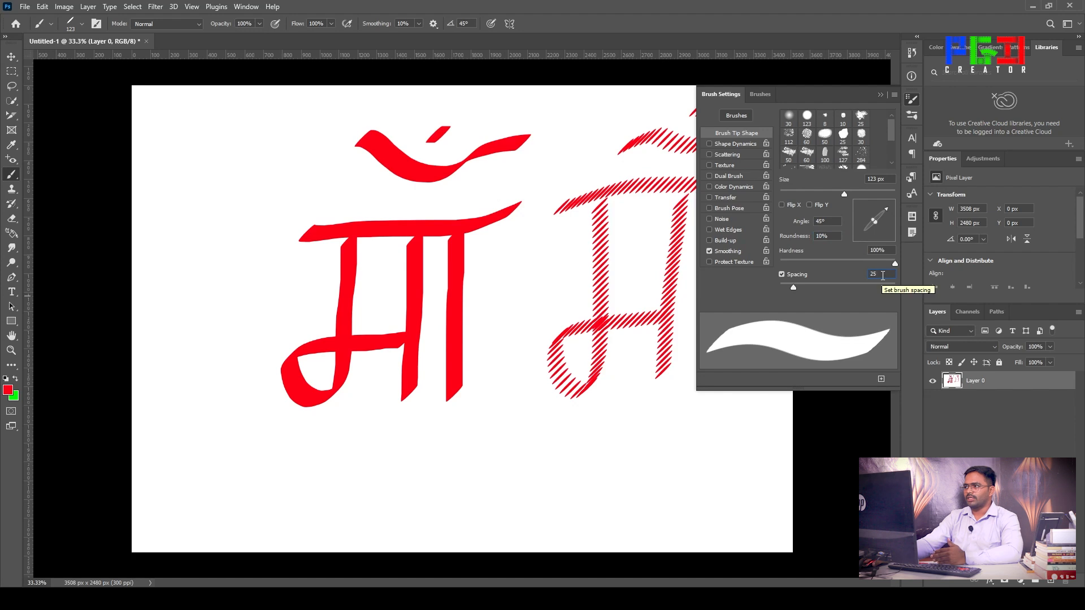
- Choose the hard round 123 px tip again to restore its default shape and spacing, and close the Brush Settings
click(806, 117)
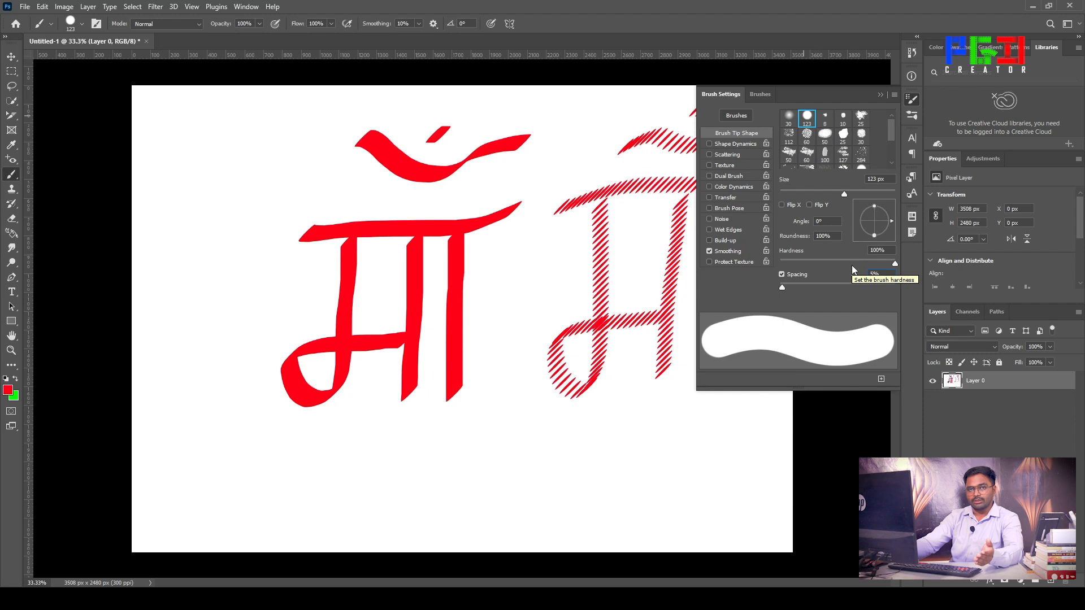
click(909, 100)
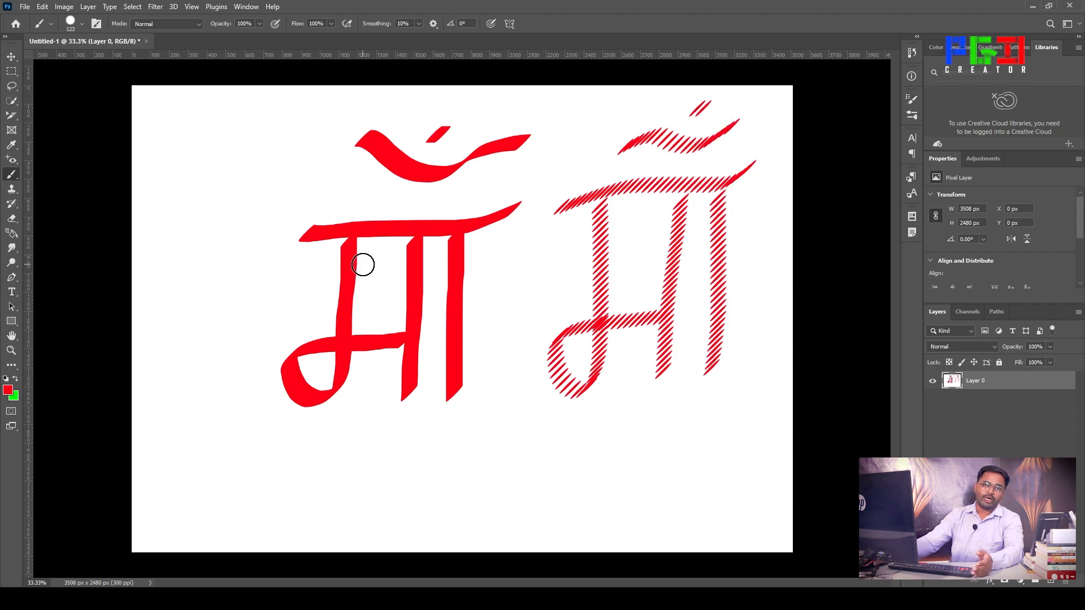